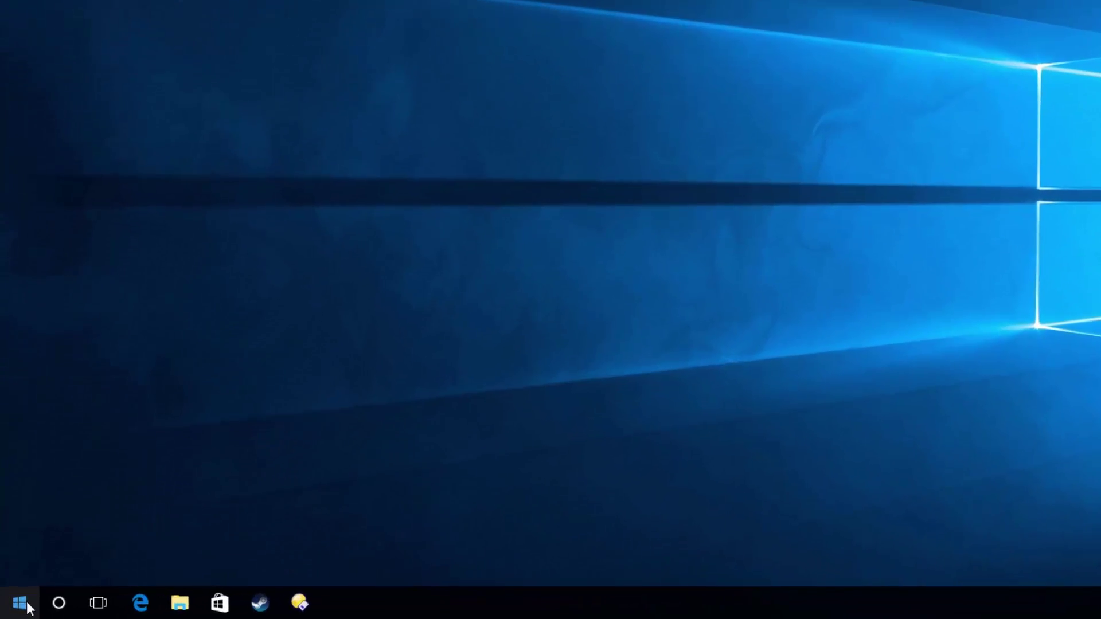
Step: Browse the Start menu app list and expand the SoundBox group
click(21, 602)
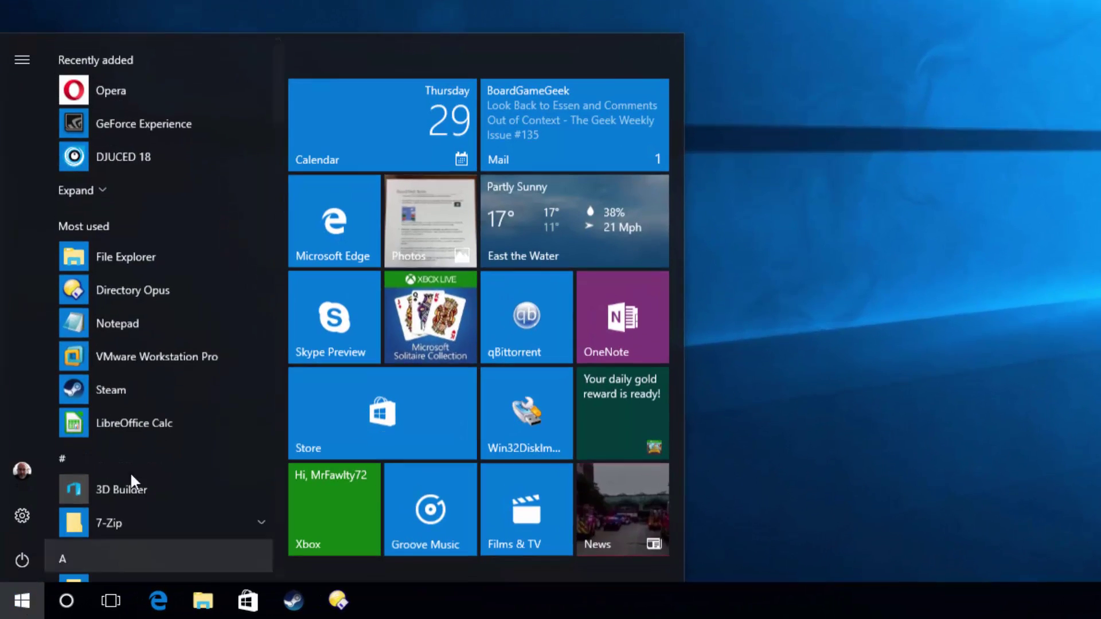
scroll(275, 123, down, 1)
drag(277, 112, 278, 452)
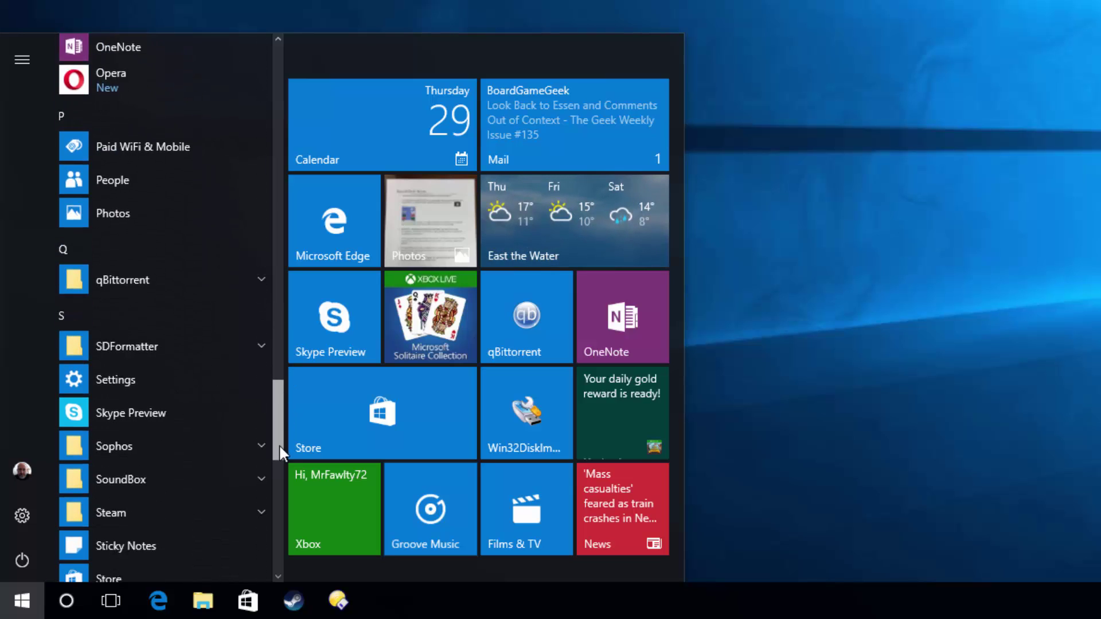
click(256, 396)
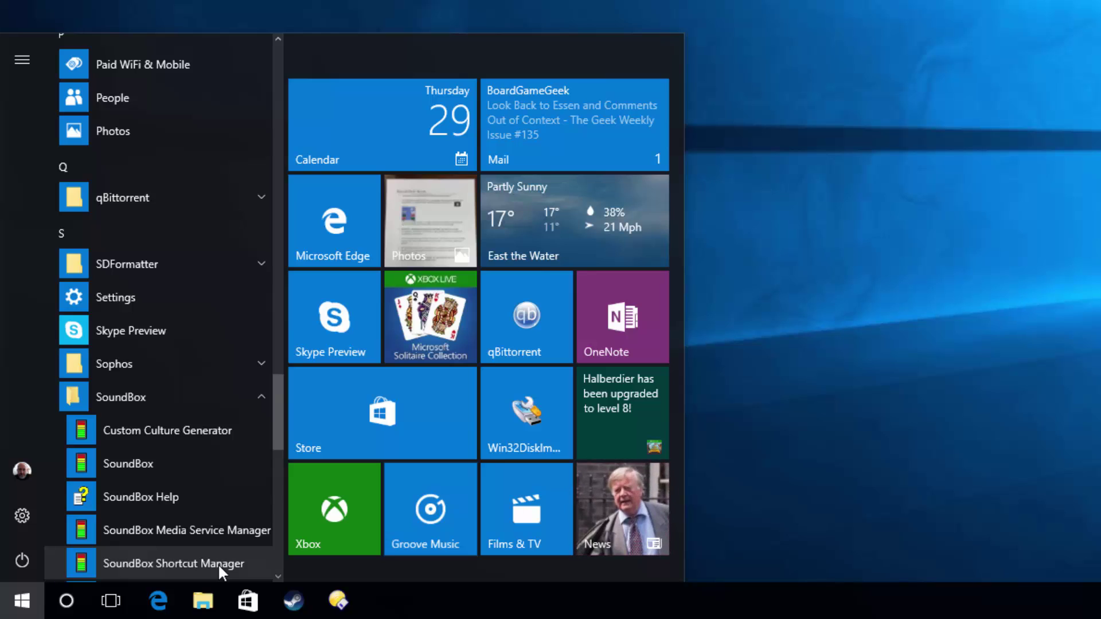
click(835, 283)
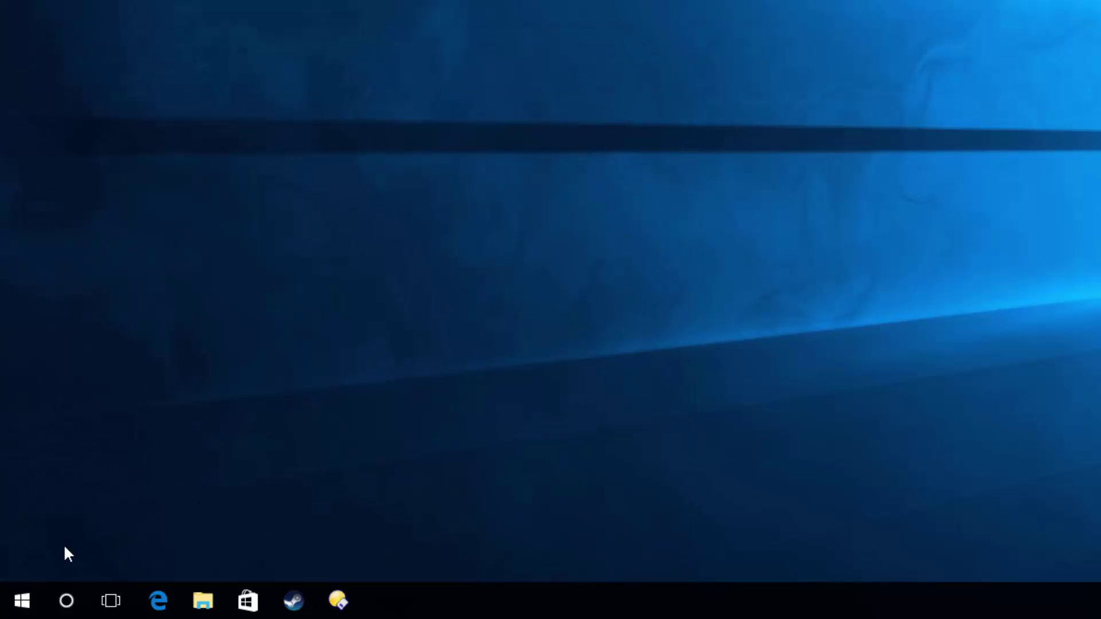
Step: Search Start for 'soundbox' and launch SoundBox Shortcut Manager
click(29, 597)
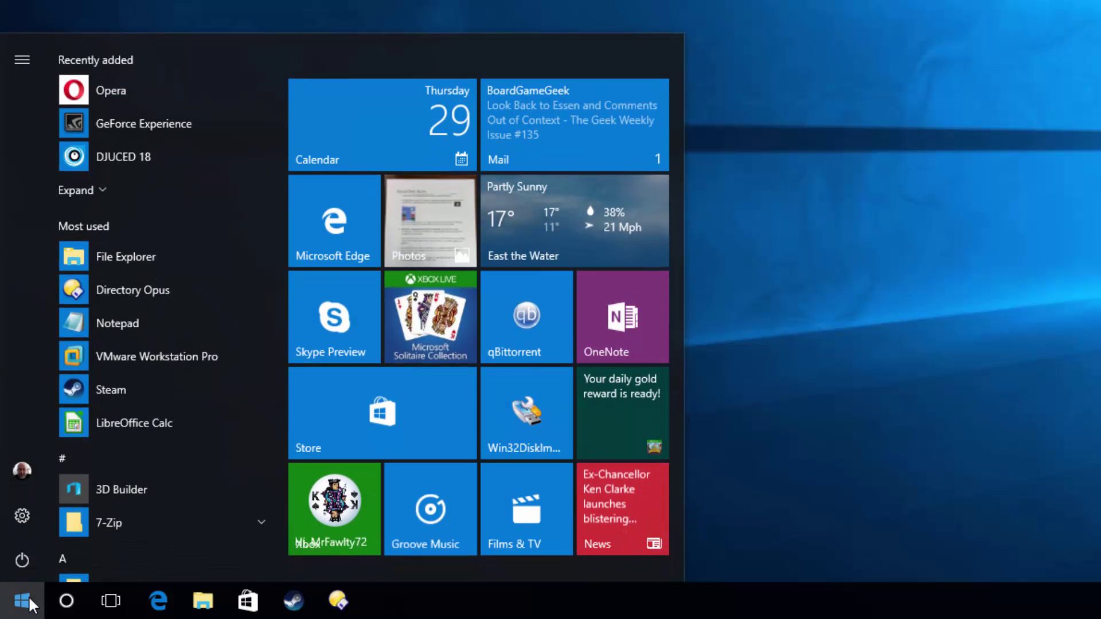
text(soundbox)
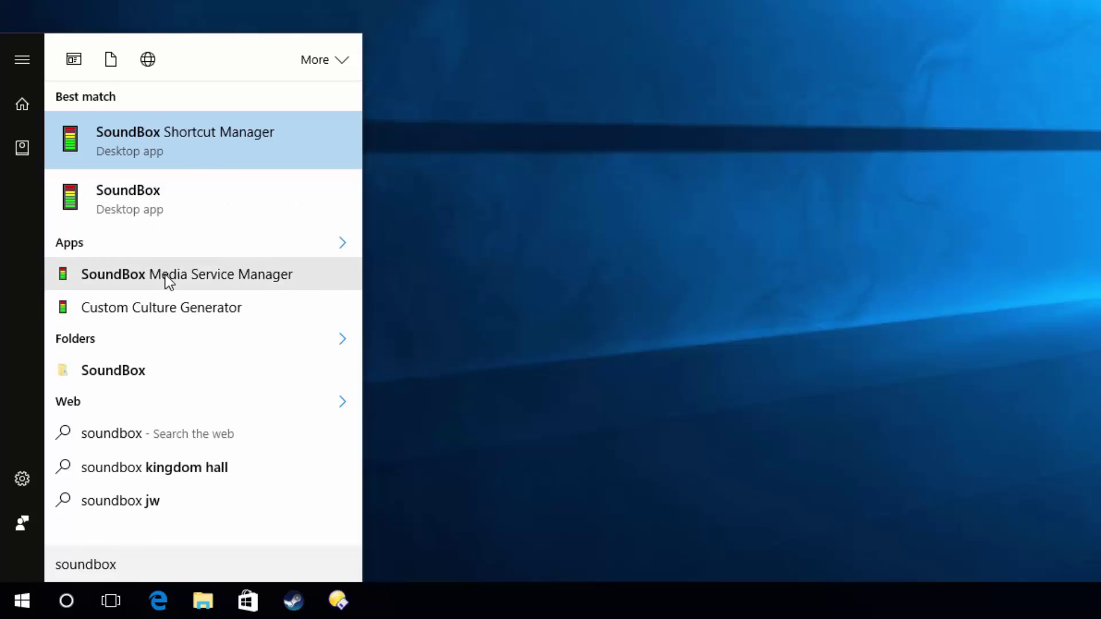
click(146, 136)
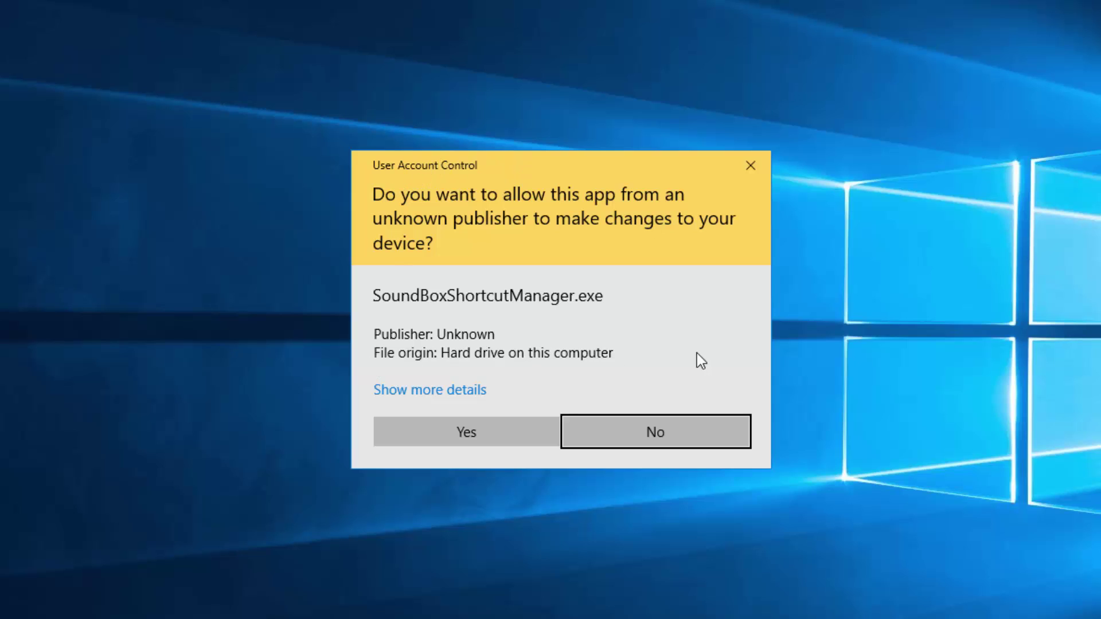
Step: Approve the UAC prompt, untick Advanced, and move the window right, clear of the desktop icons
click(484, 431)
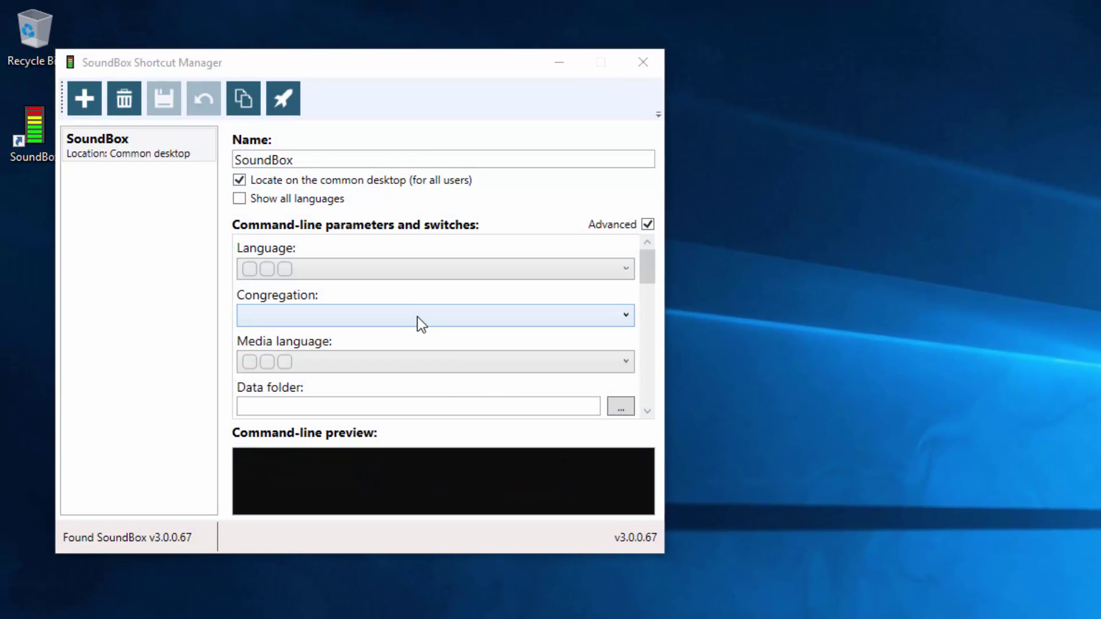
click(647, 224)
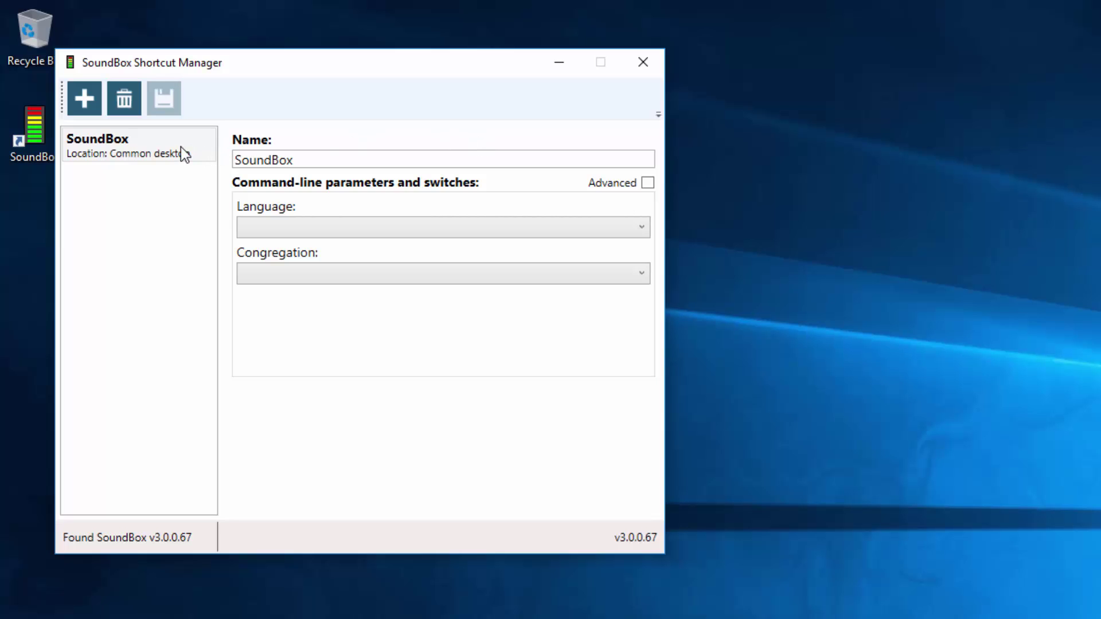
drag(294, 67, 386, 82)
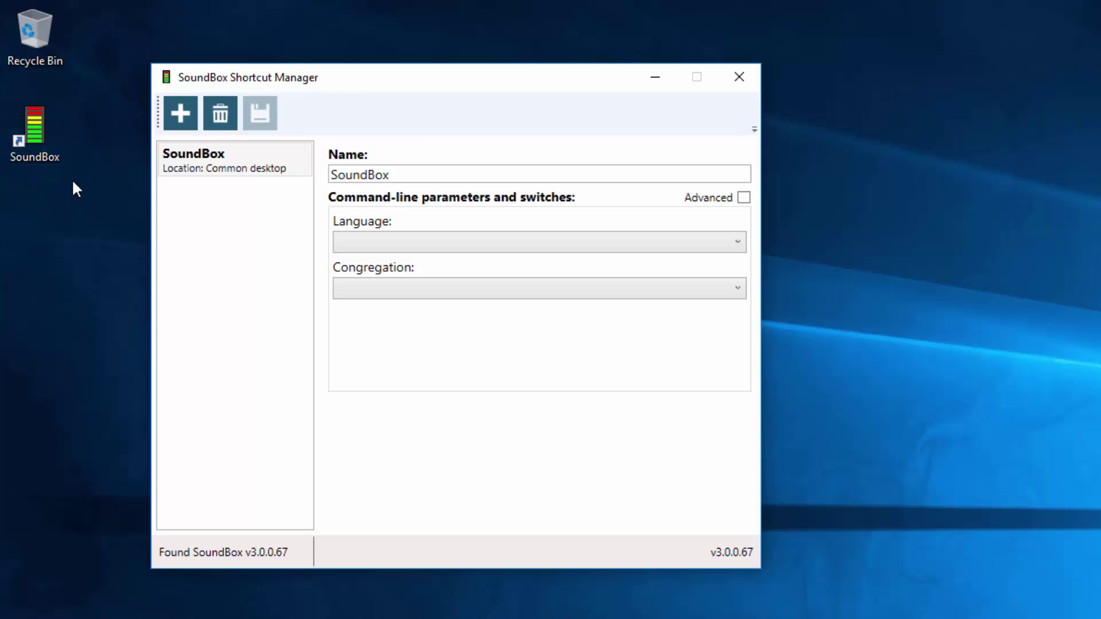
Step: Create a new SoundBox desktop shortcut with Spanish as its language
click(185, 115)
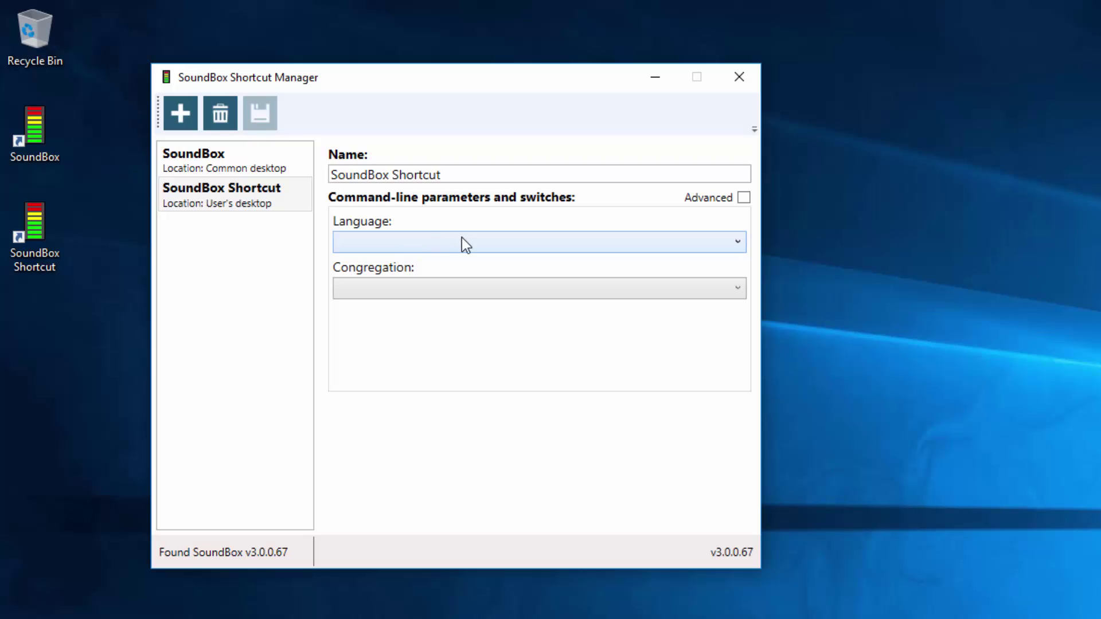
click(737, 251)
drag(741, 305, 734, 503)
click(491, 496)
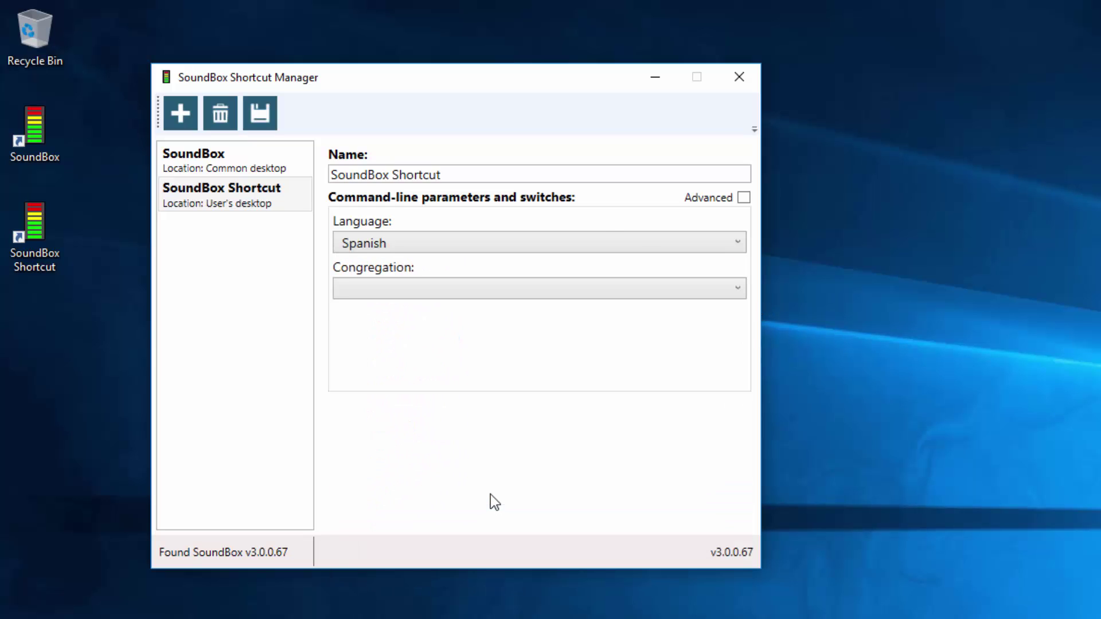
click(736, 288)
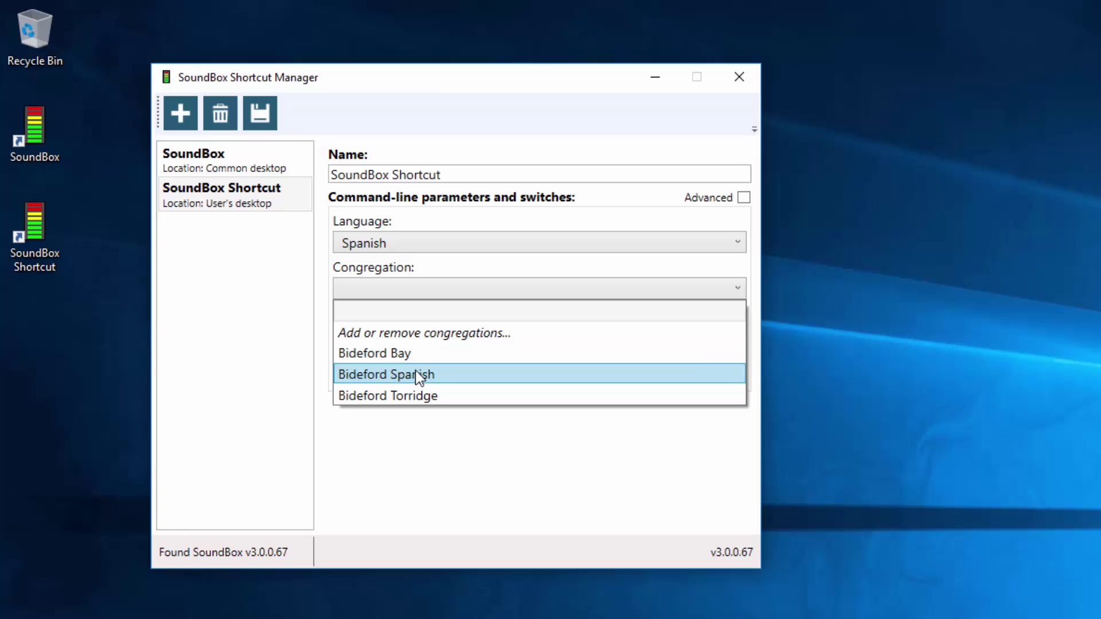
click(438, 335)
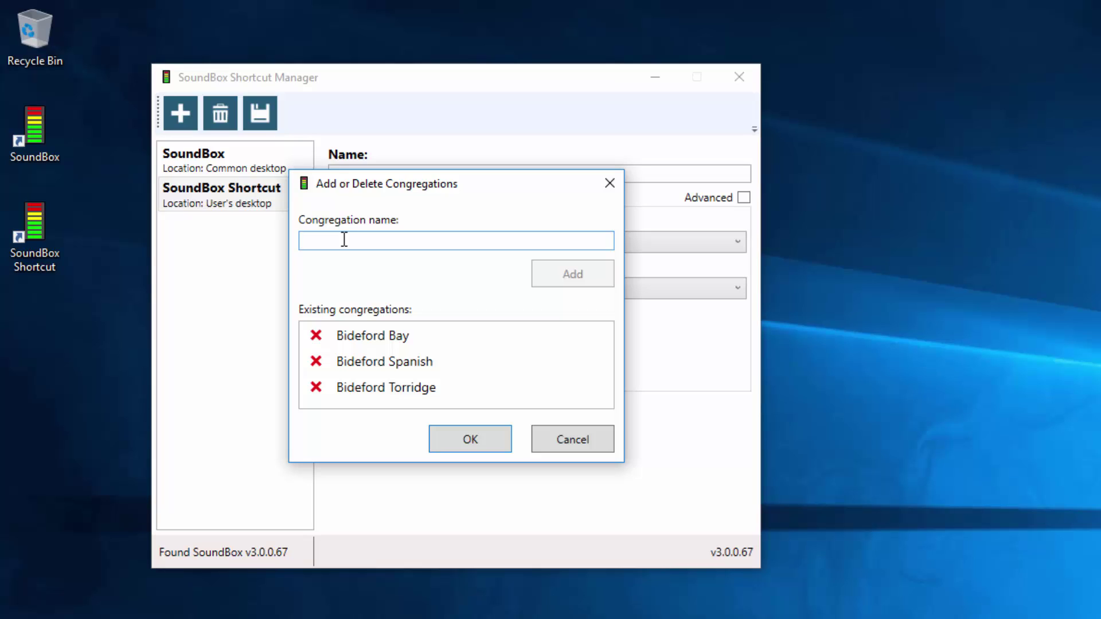
text(Bid)
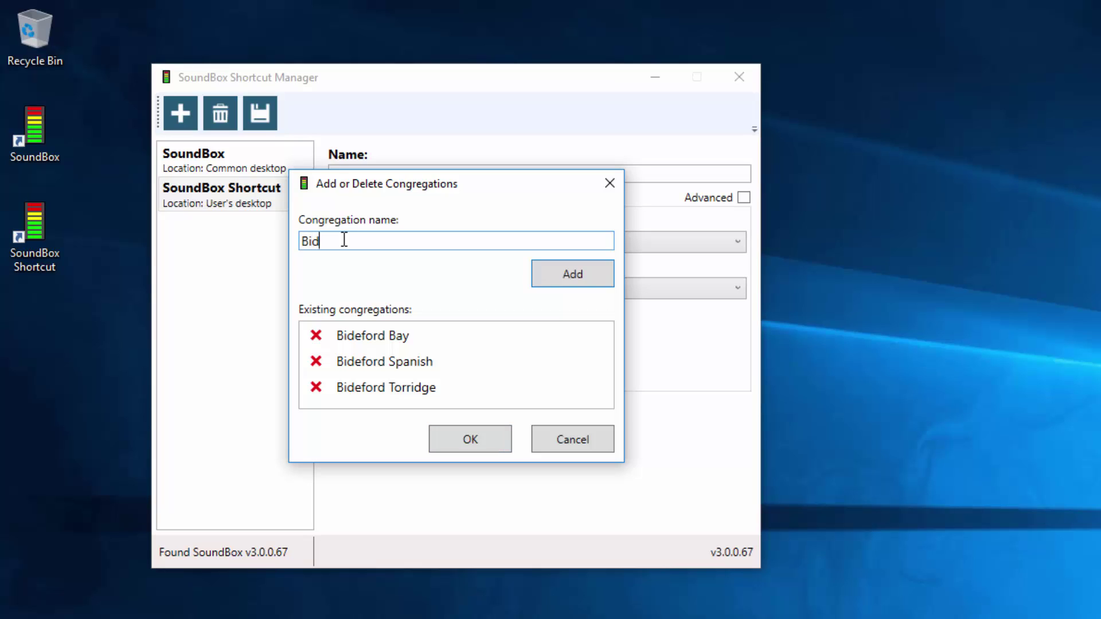
text(eford 3)
click(549, 268)
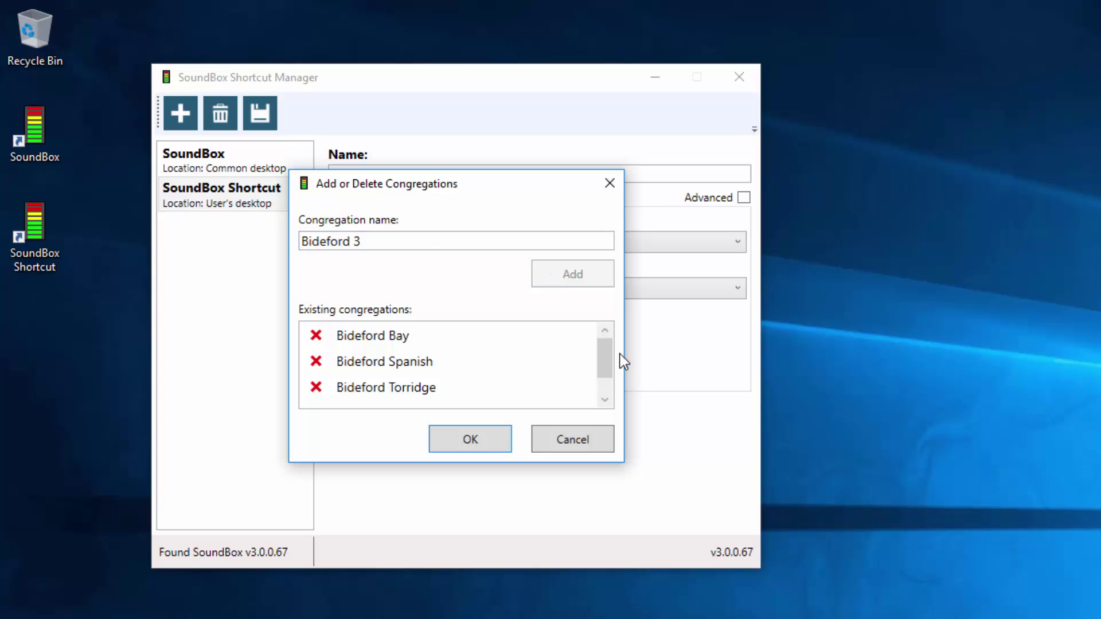
click(606, 401)
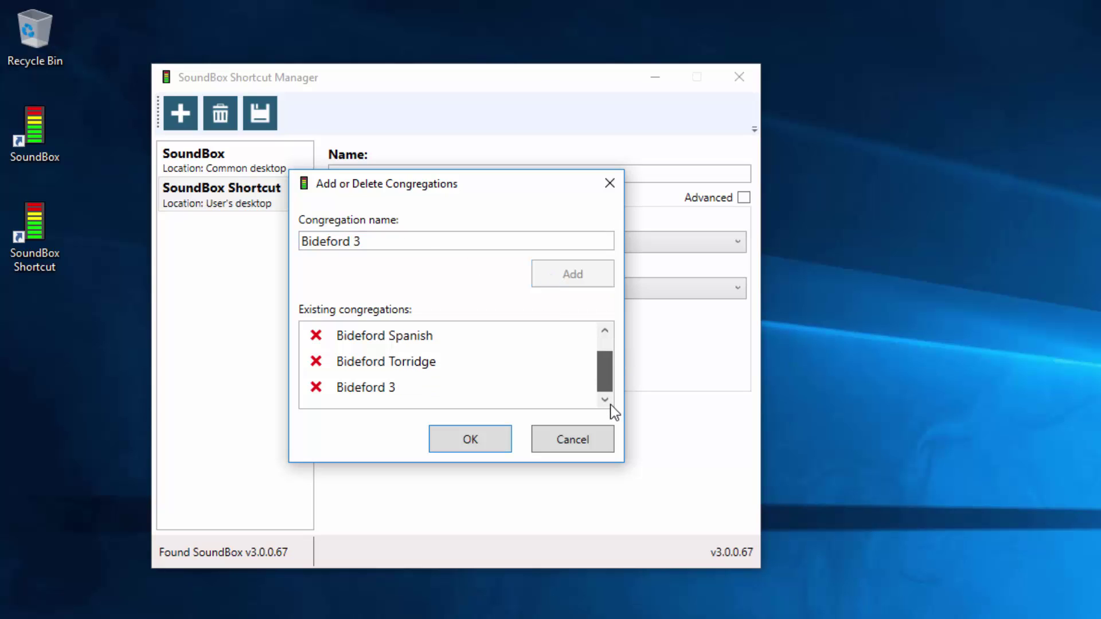
click(326, 389)
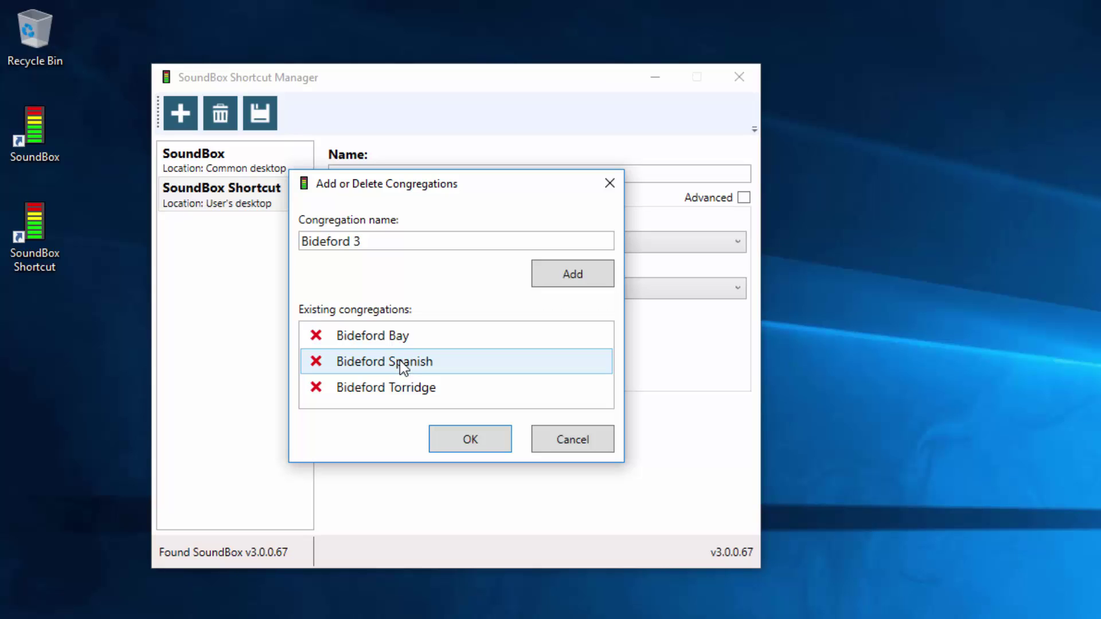
Step: Choose congregation Bideford Spanish, rename the shortcut 'SoundBox Spanish', and save it
click(482, 440)
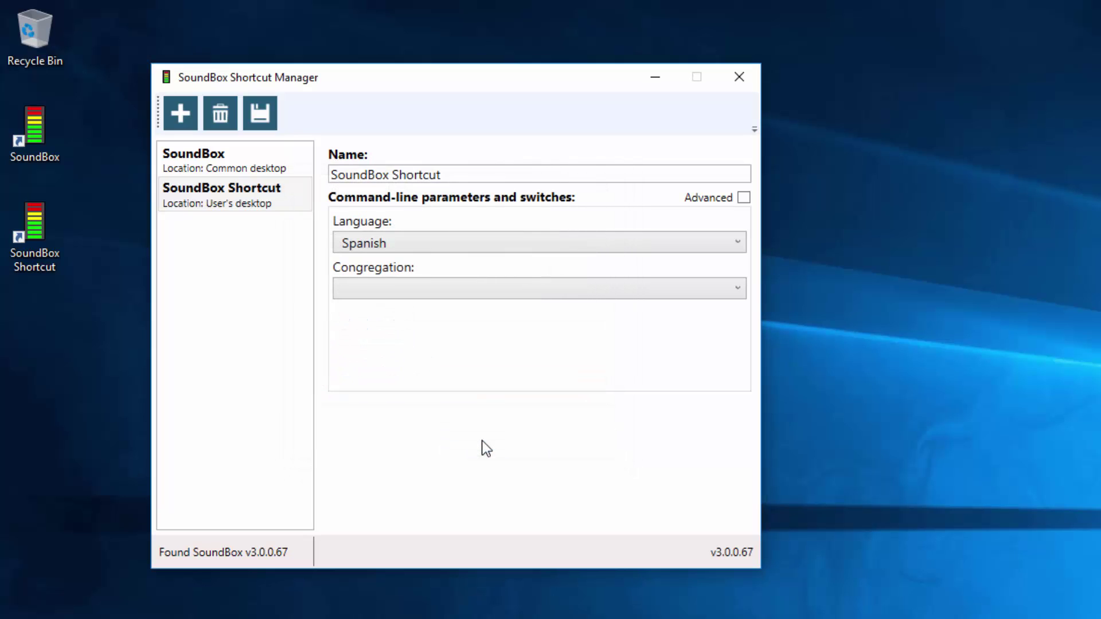
click(737, 290)
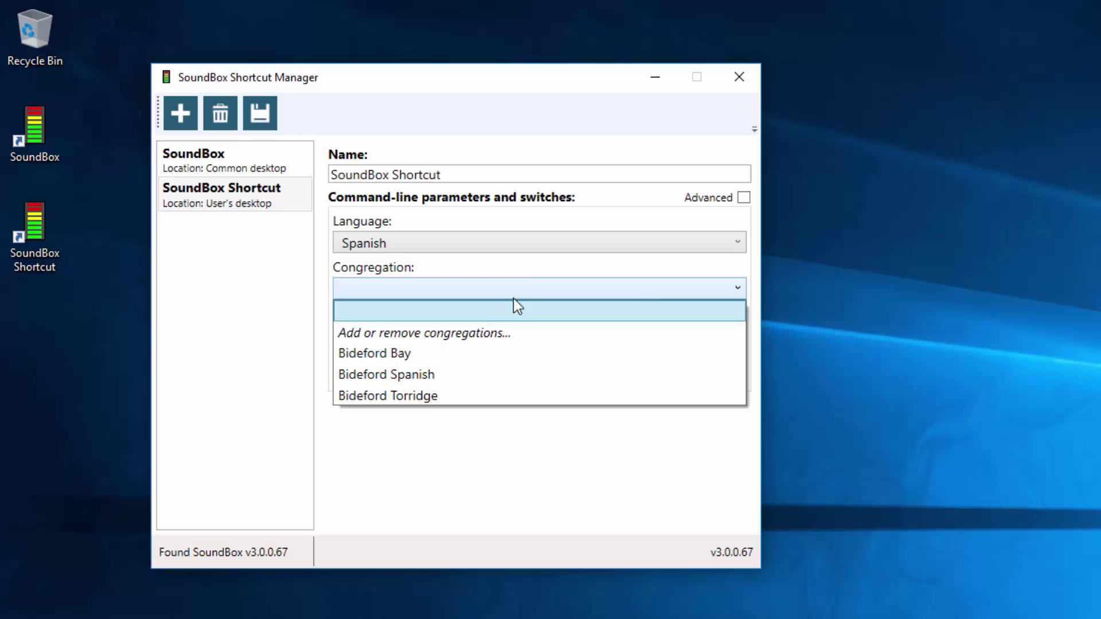
click(407, 376)
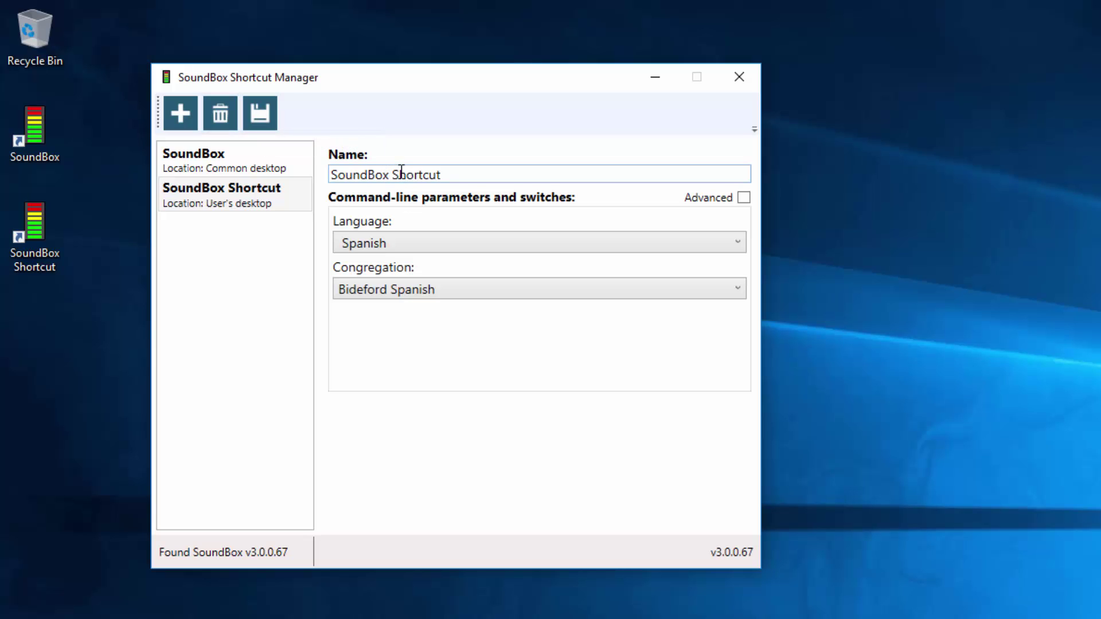
drag(397, 174, 580, 173)
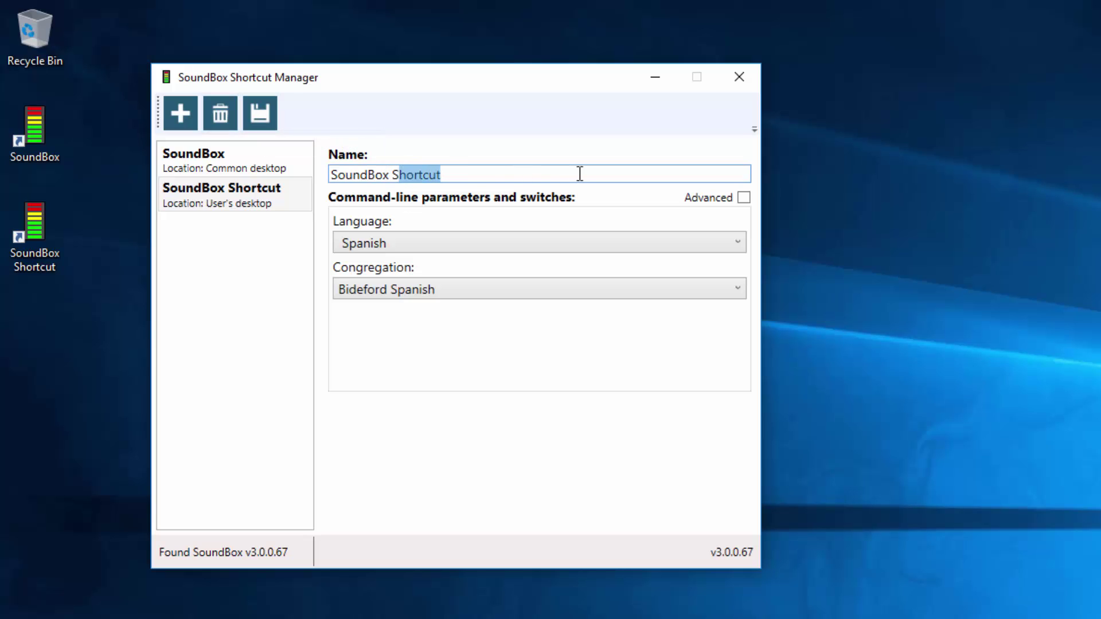
text(panish)
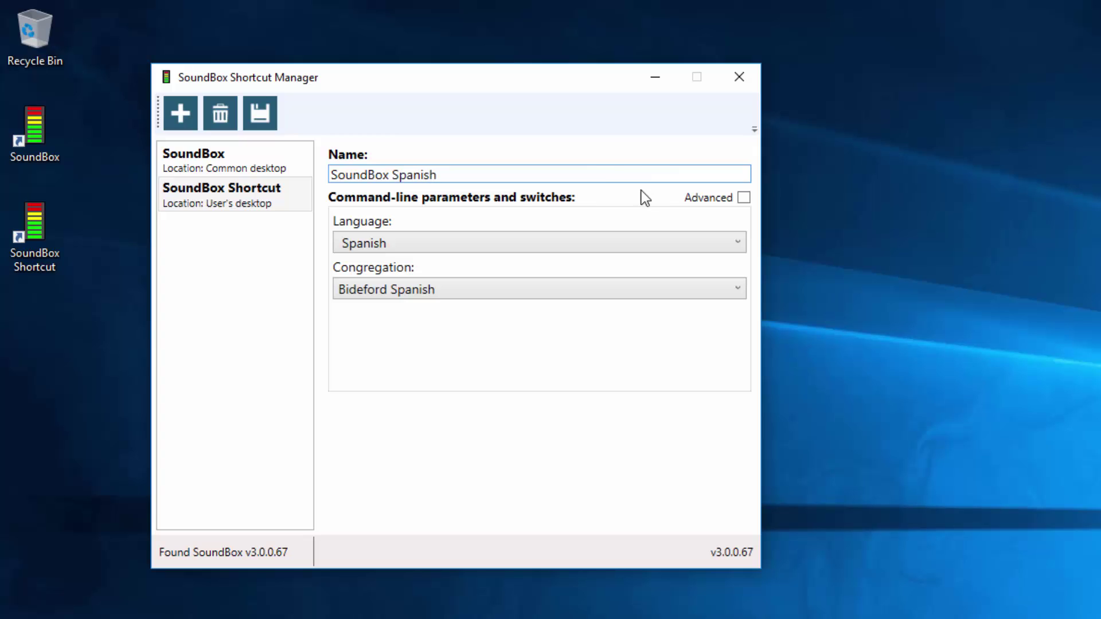
click(265, 117)
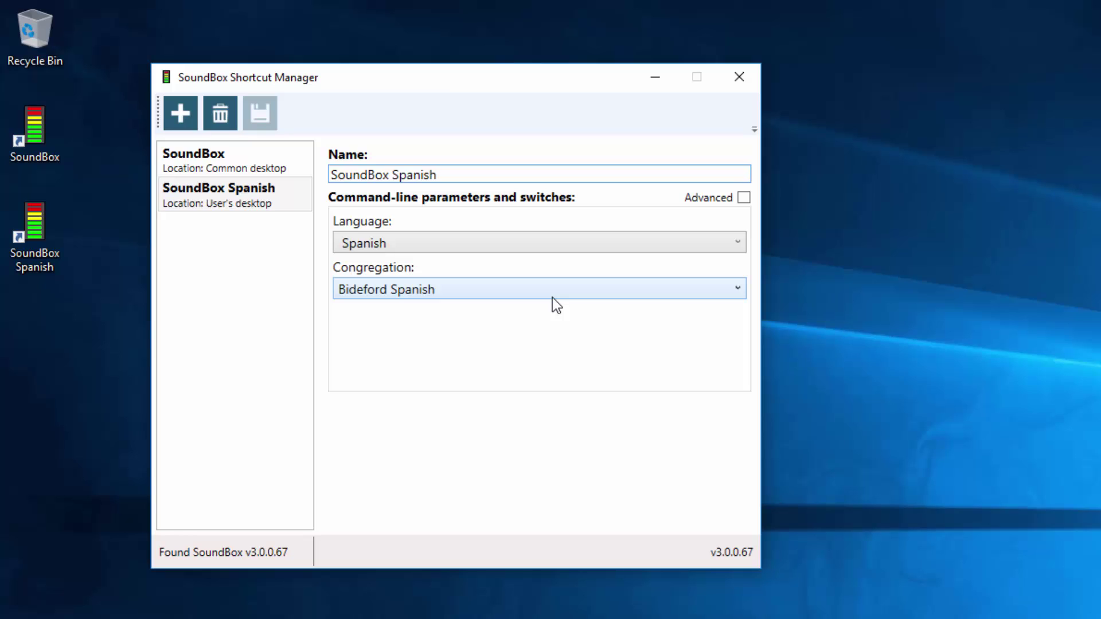
Step: Turn Advanced options back on and browse the Language list, keeping Spanish
click(745, 201)
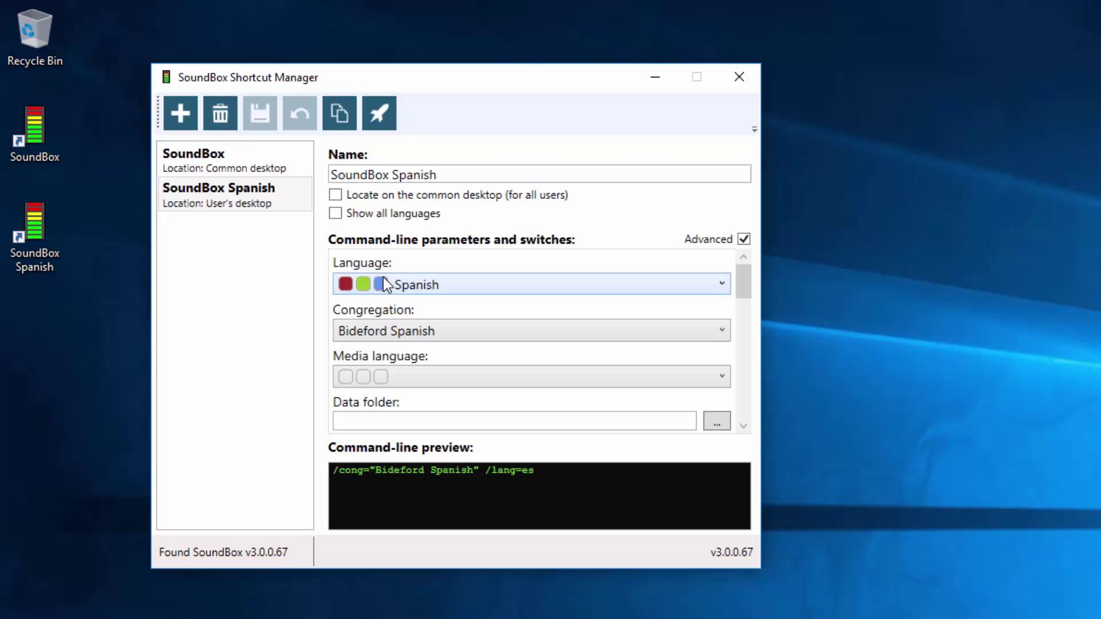
click(717, 281)
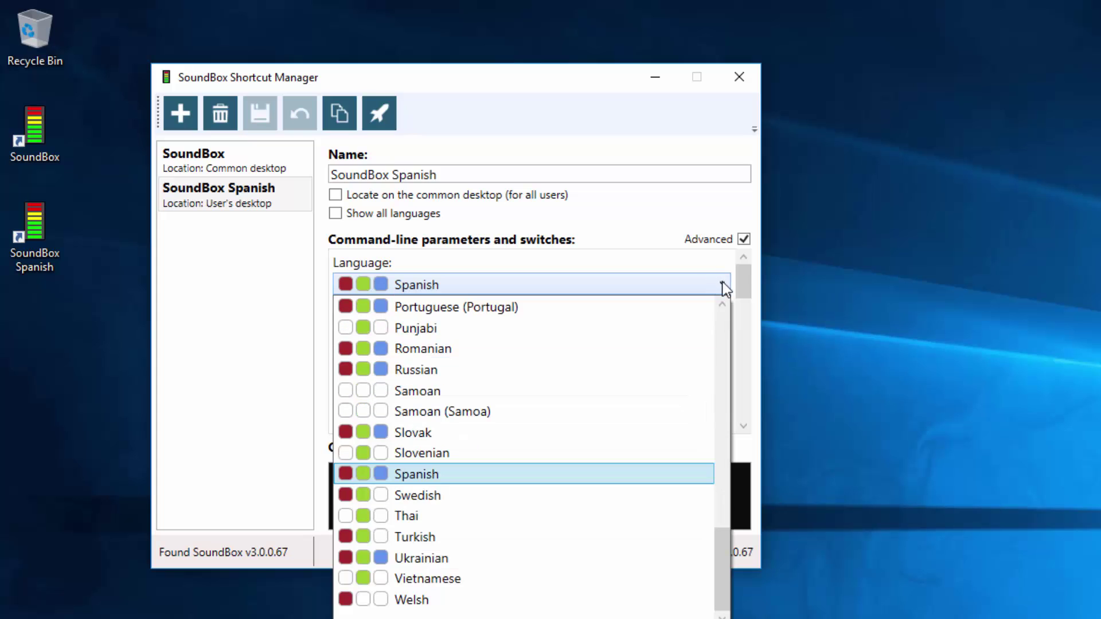
drag(723, 543, 746, 376)
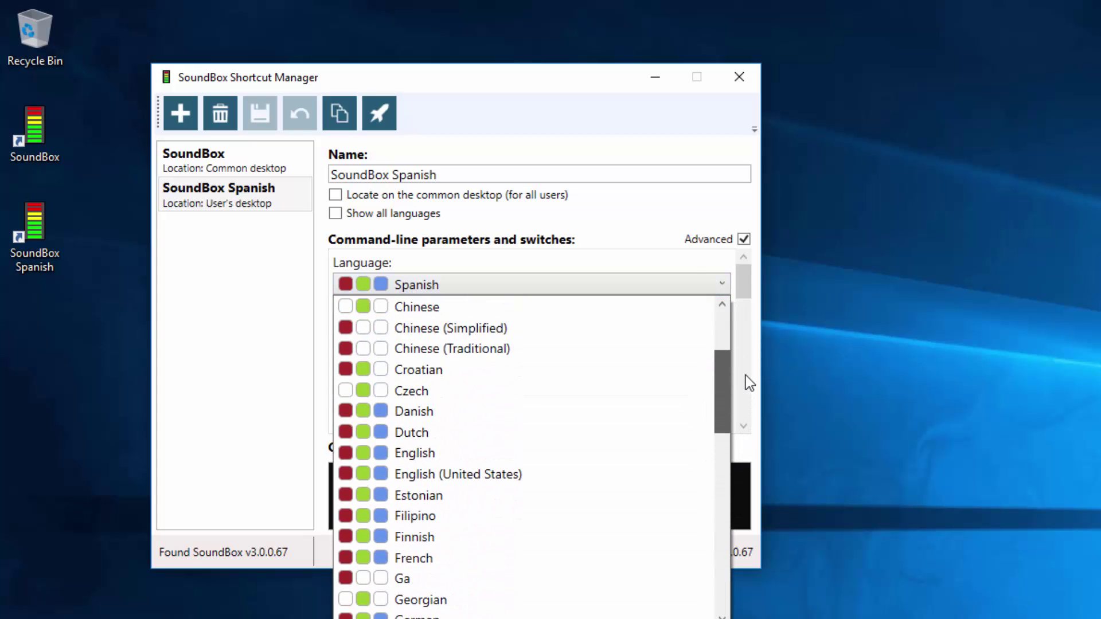
scroll(745, 374, up, 2)
scroll(735, 312, down, 5)
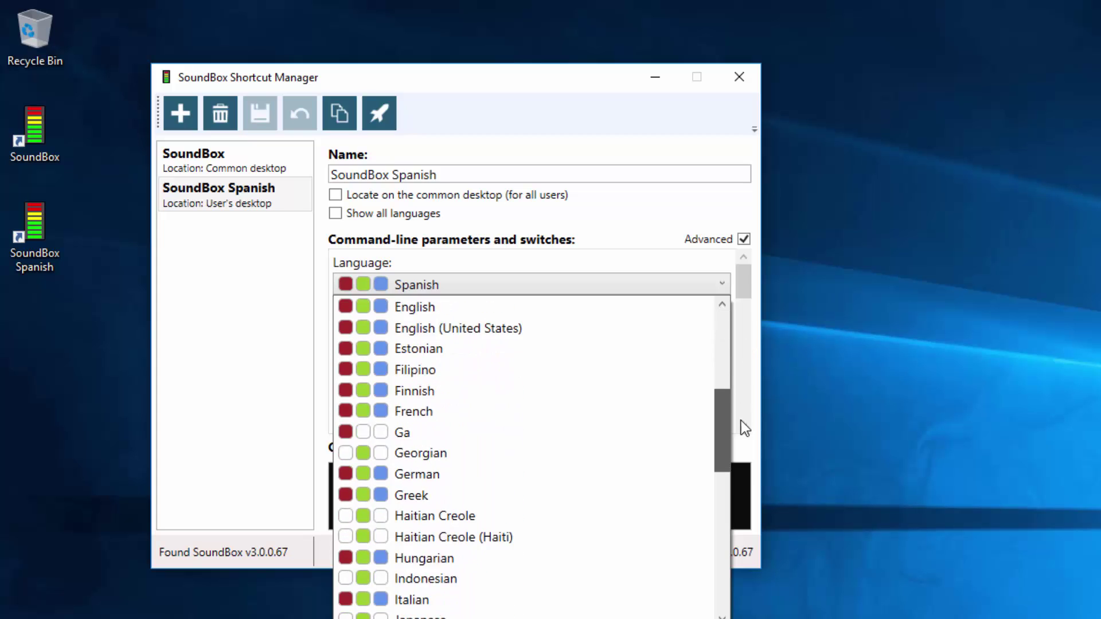
scroll(743, 427, down, 10)
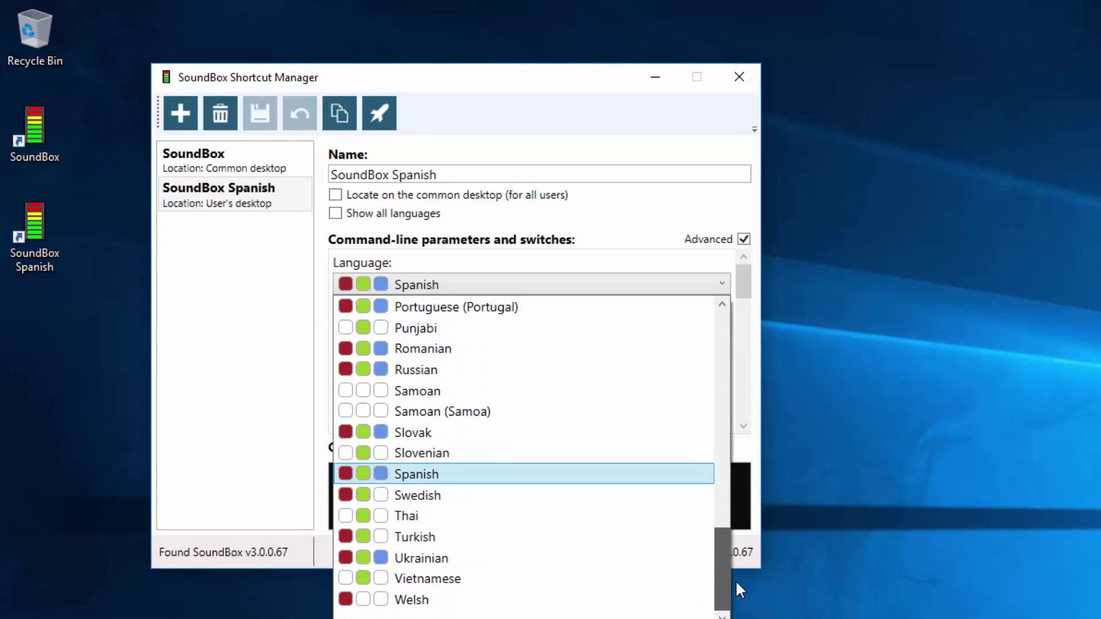
Step: Enable 'Show all languages' and browse the full language list, leaving Spanish selected
click(745, 273)
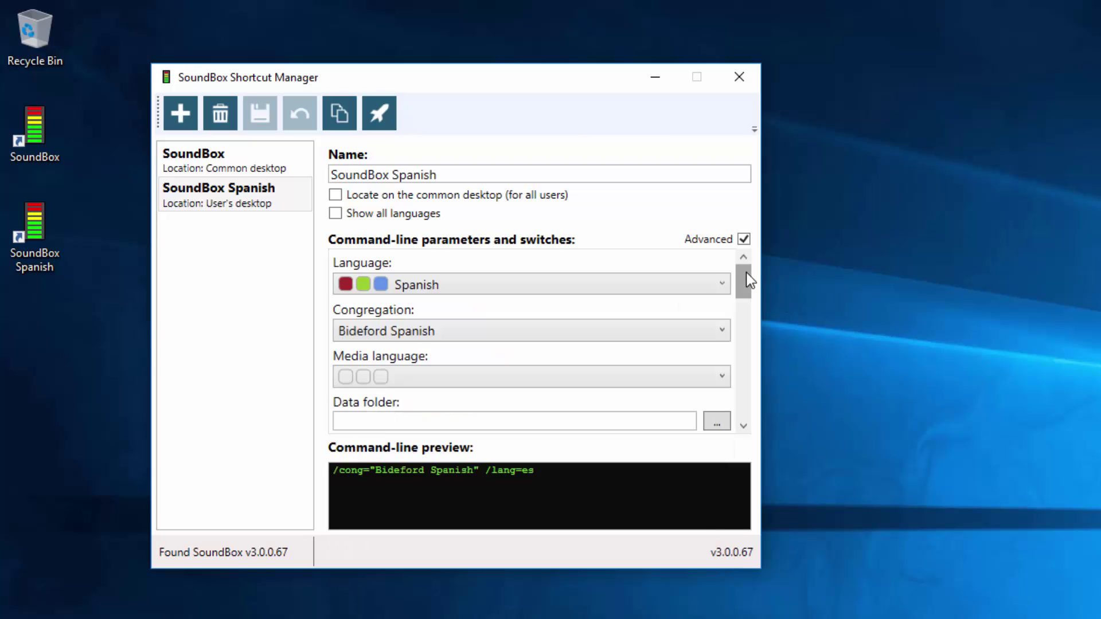
click(338, 216)
click(703, 287)
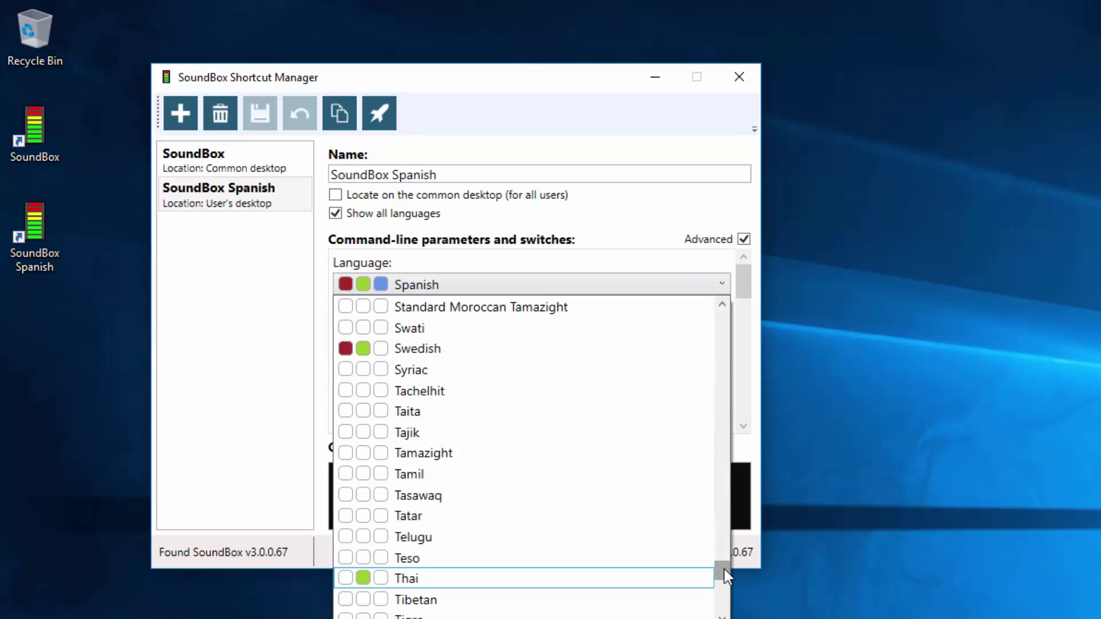
drag(724, 569, 739, 472)
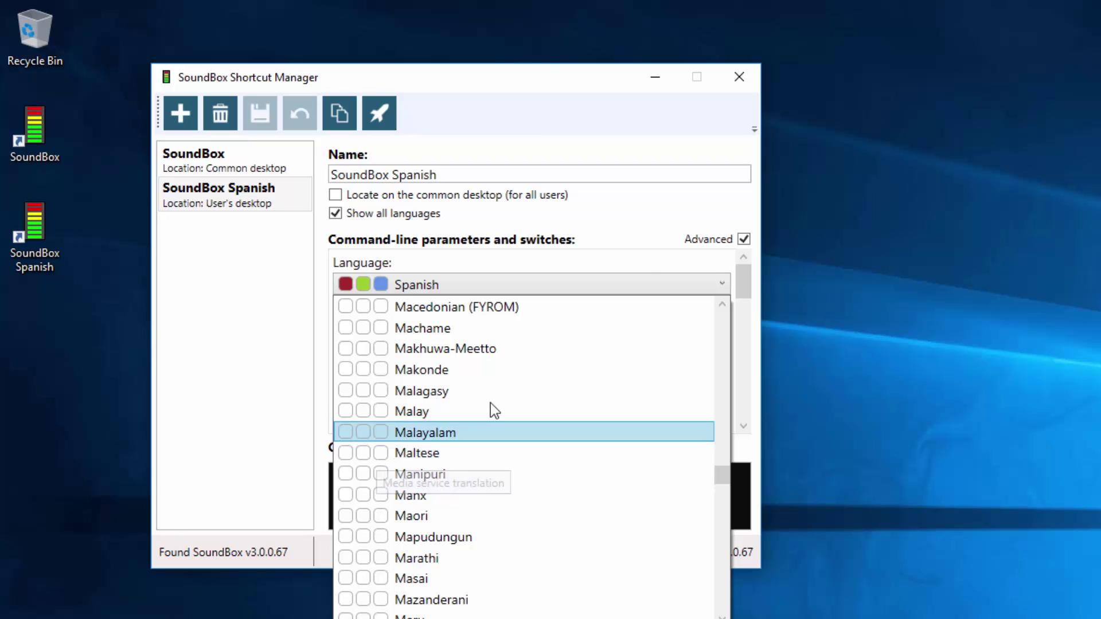
click(746, 284)
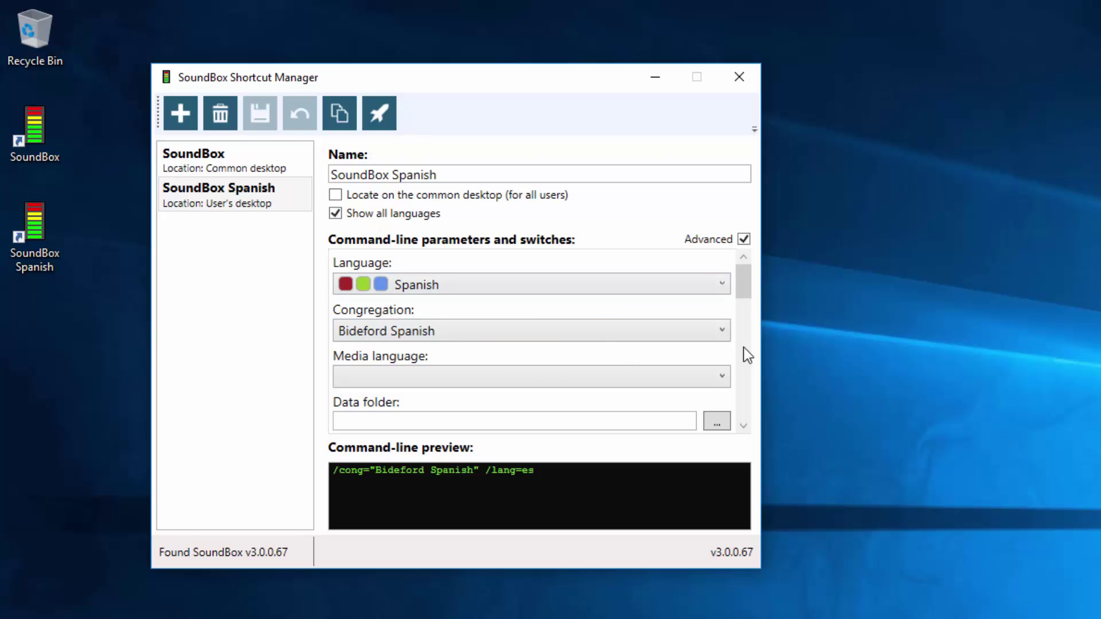
mouse_move(742, 281)
mouse_down()
mouse_move(759, 385)
mouse_move(755, 267)
mouse_up()
click(543, 387)
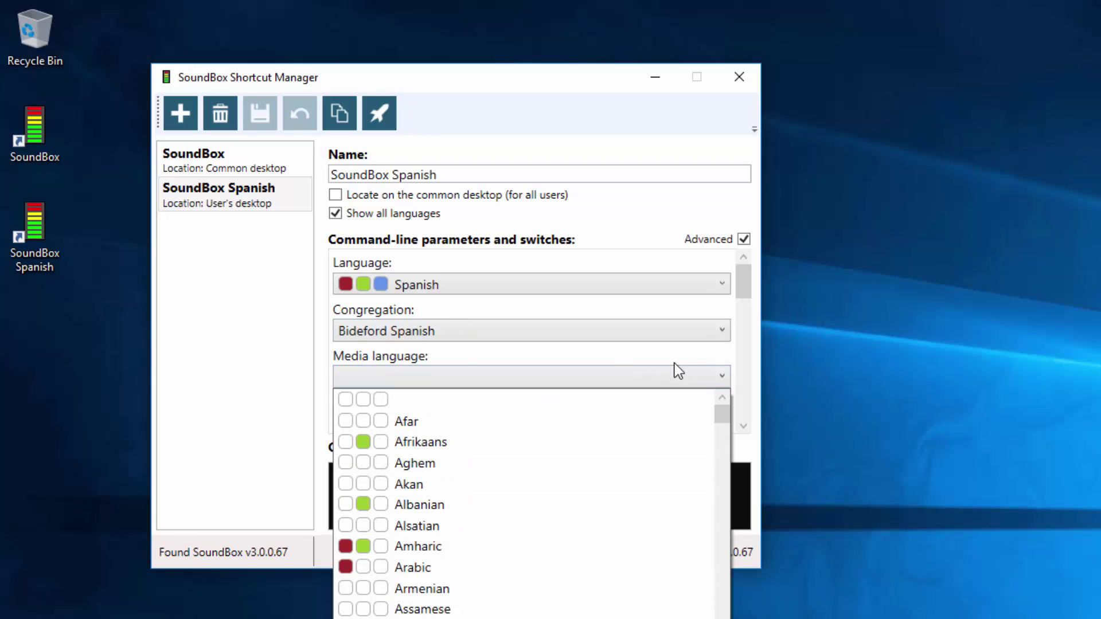
click(744, 284)
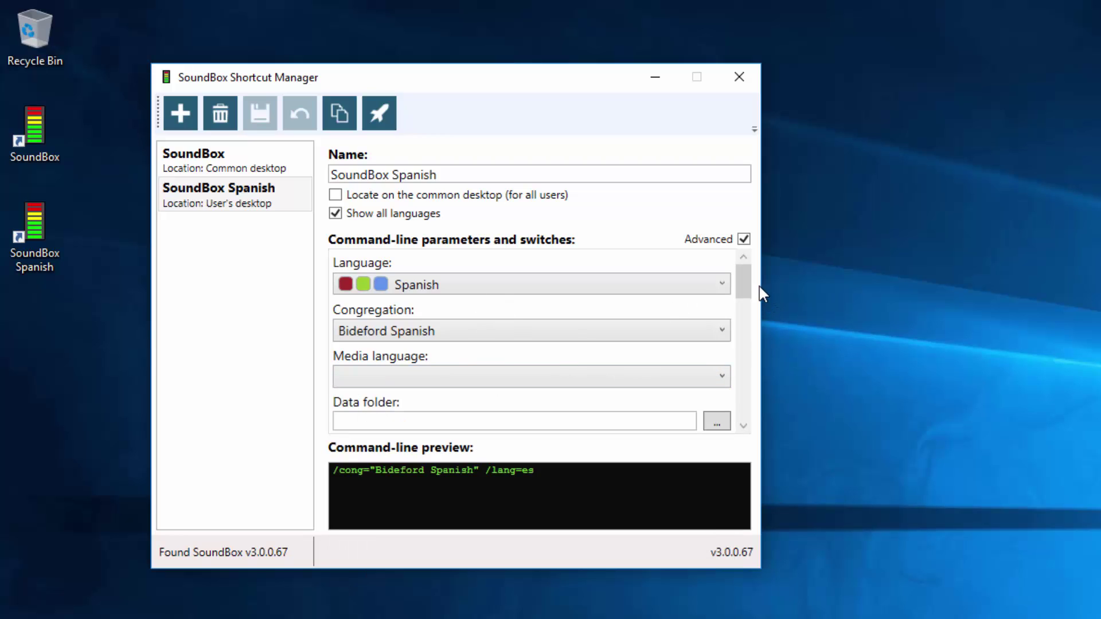
drag(741, 282, 762, 301)
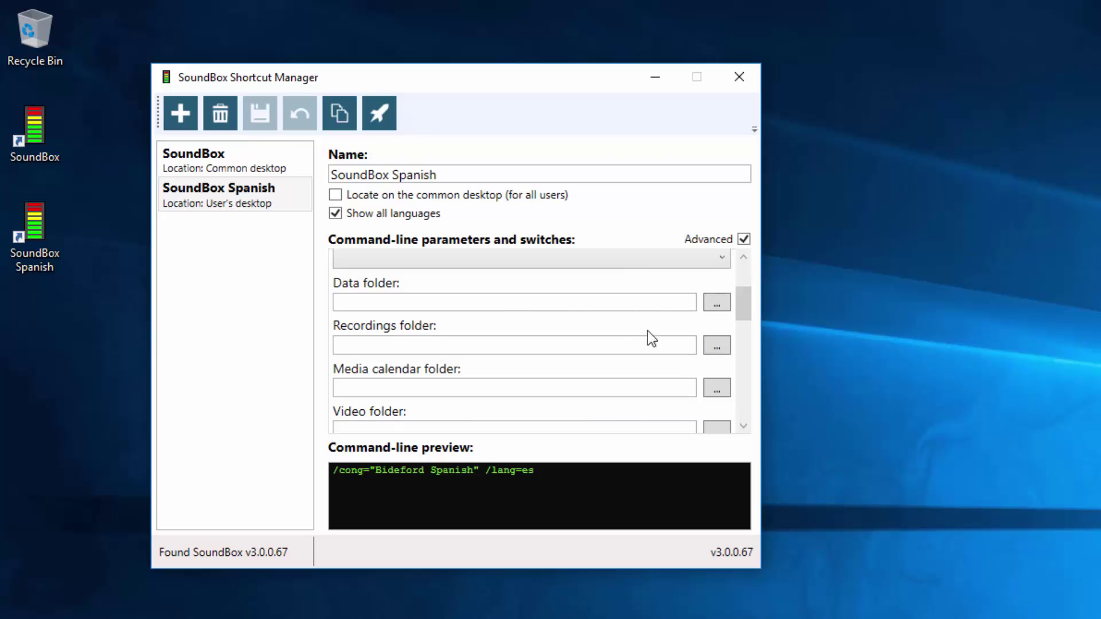
click(428, 341)
click(718, 346)
click(718, 346)
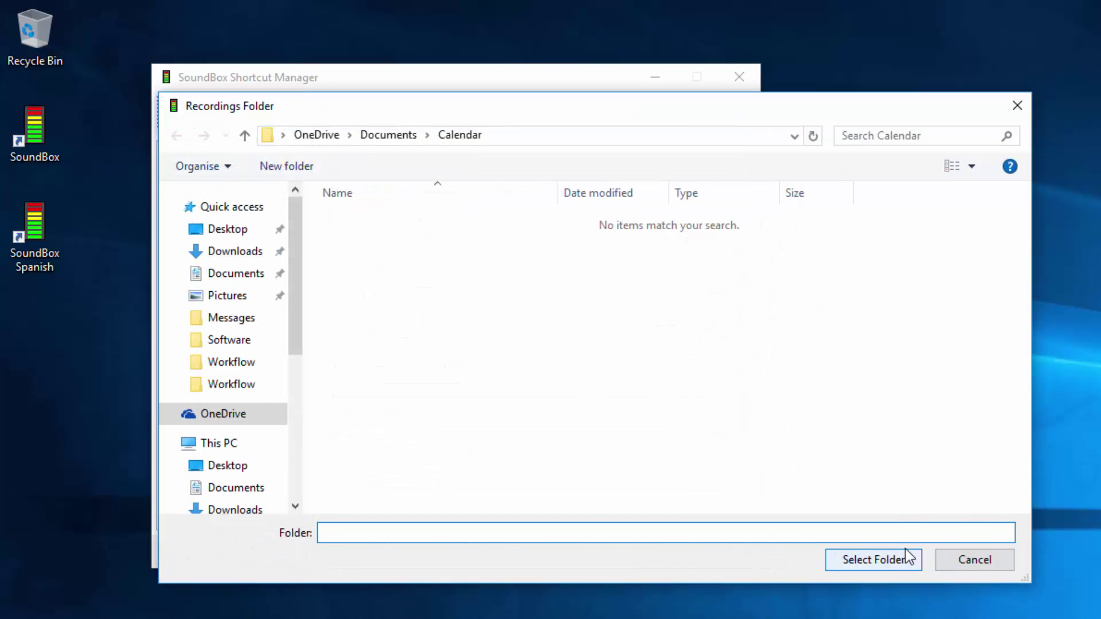
click(987, 560)
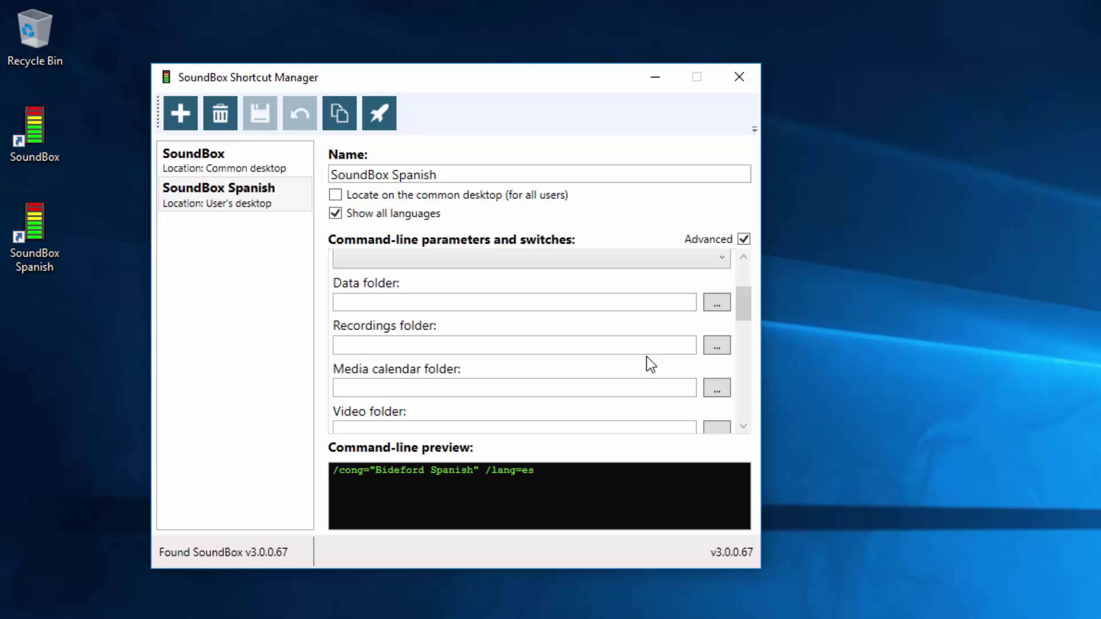
drag(746, 309, 771, 358)
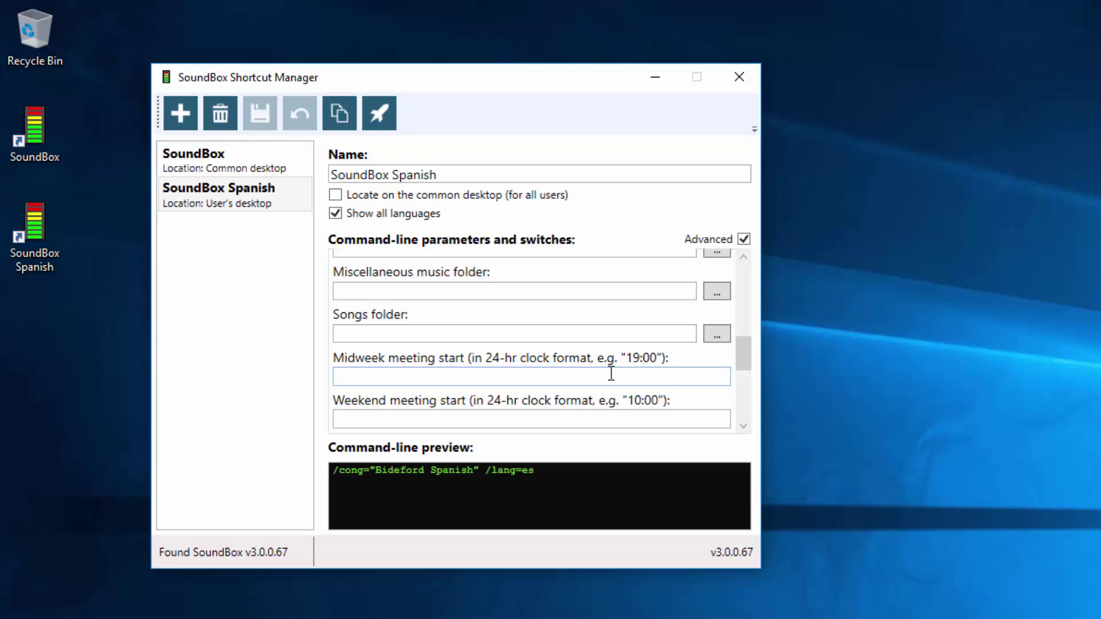
Step: Enter 19:15 as the midweek meeting start time
click(509, 377)
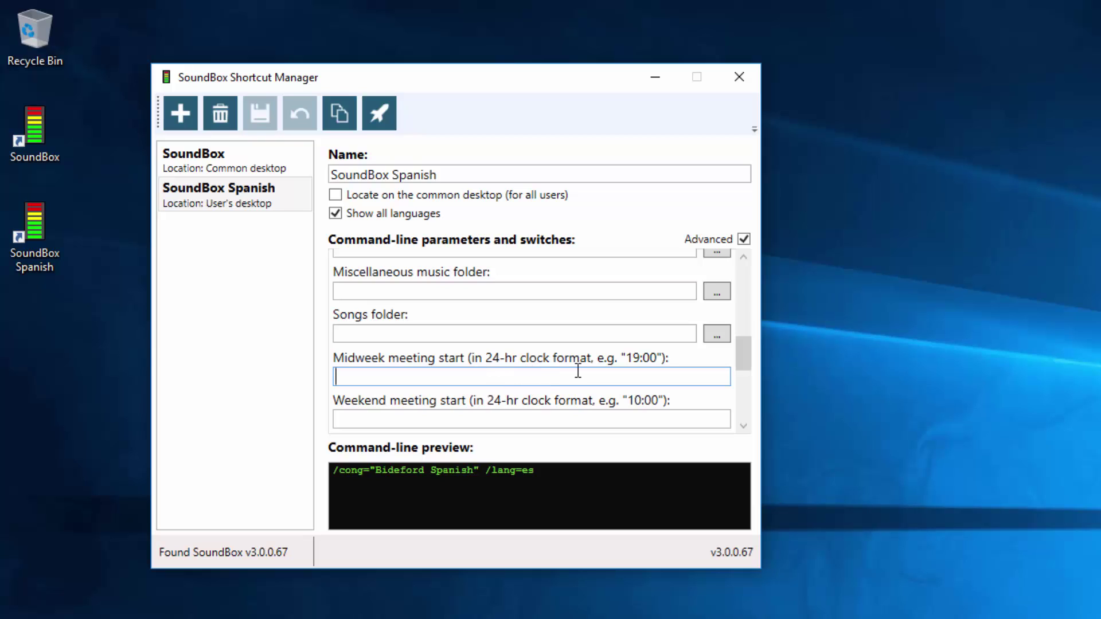
text(19:15)
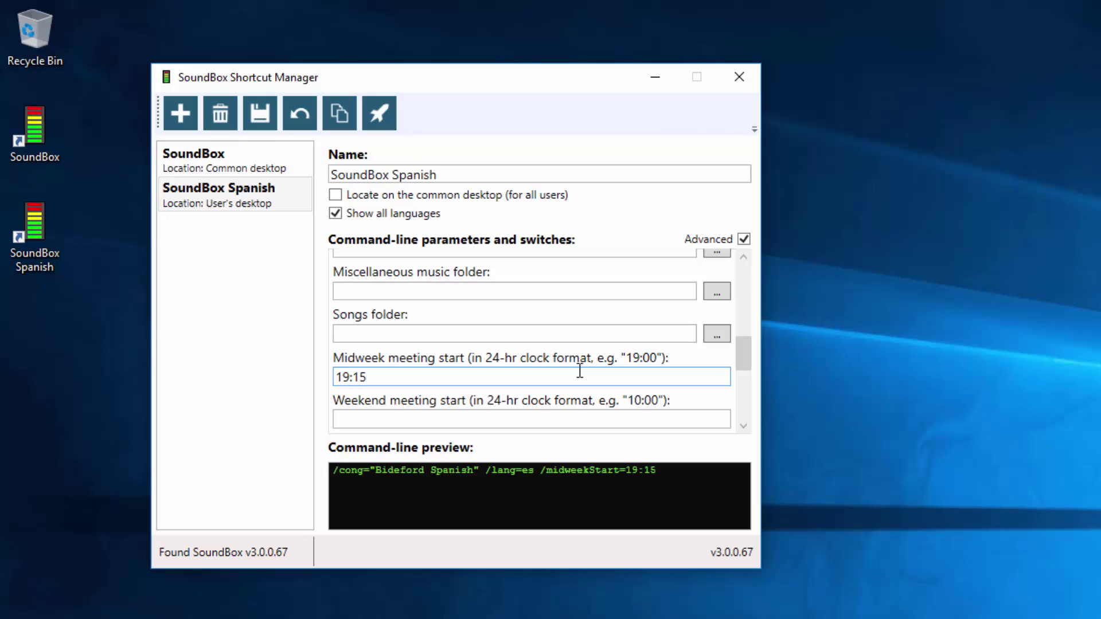
key(Tab)
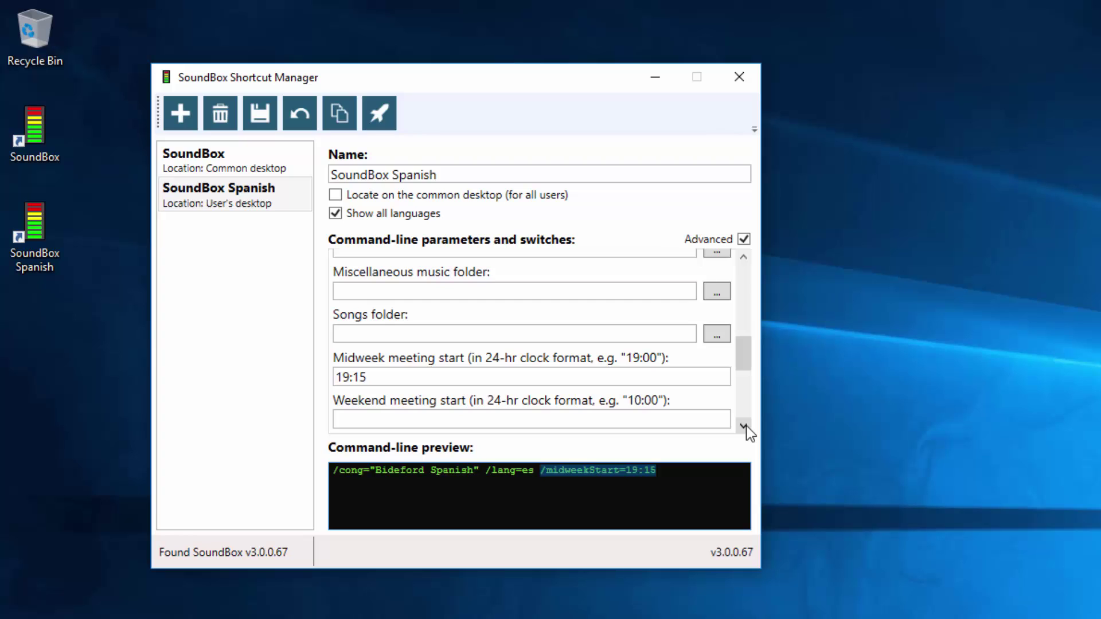
Step: Tick 'Reset all settings to default values on next run' and highlight -reset in the preview
drag(740, 356, 748, 398)
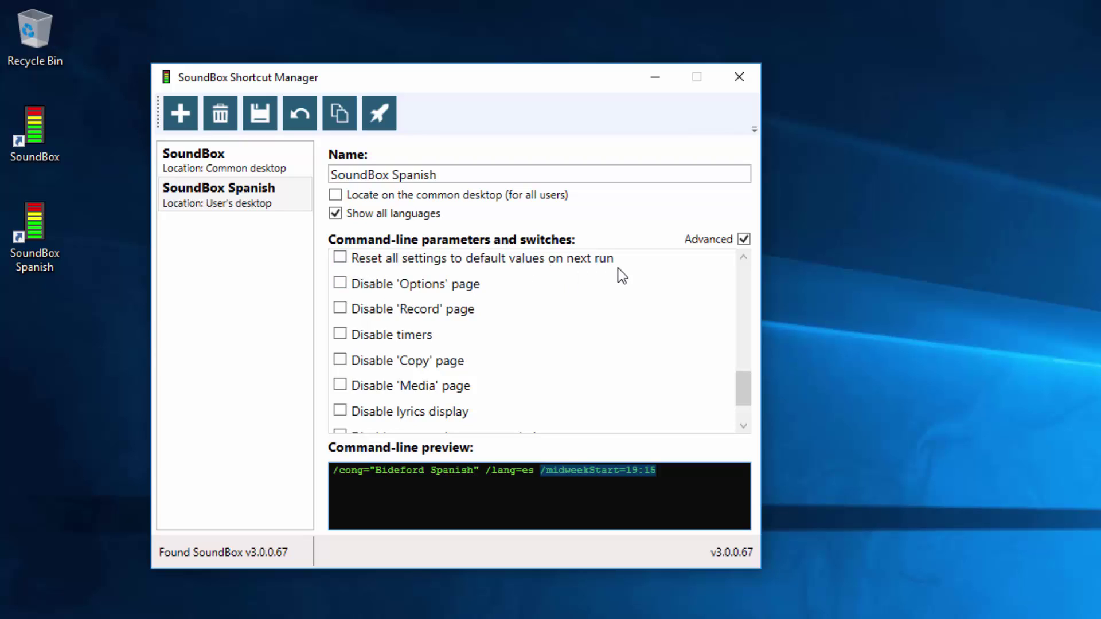
click(340, 257)
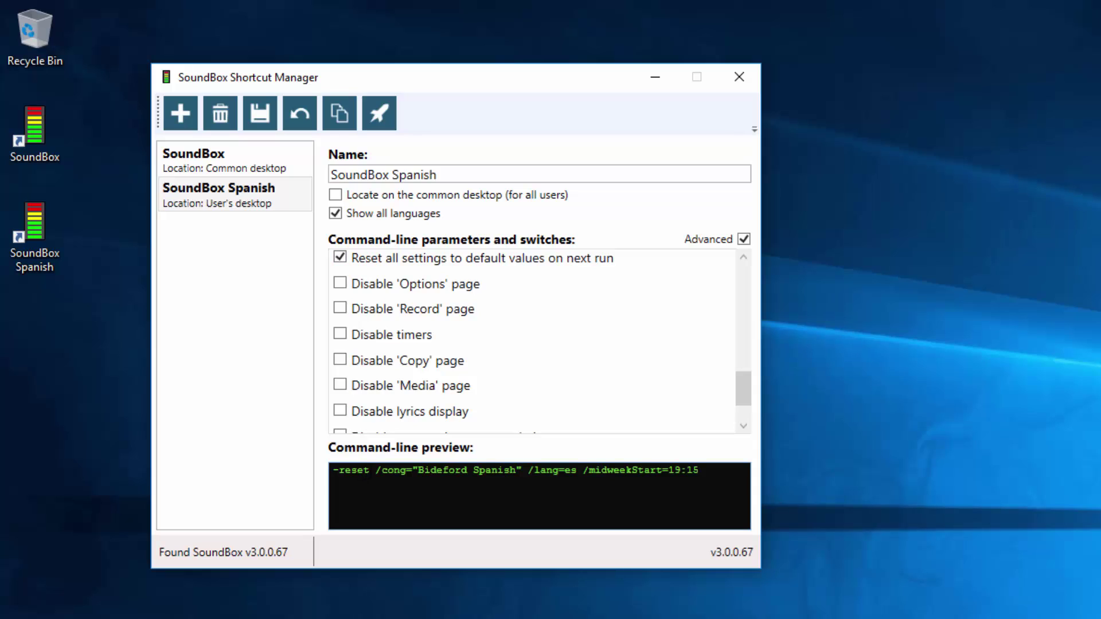
drag(370, 470, 315, 470)
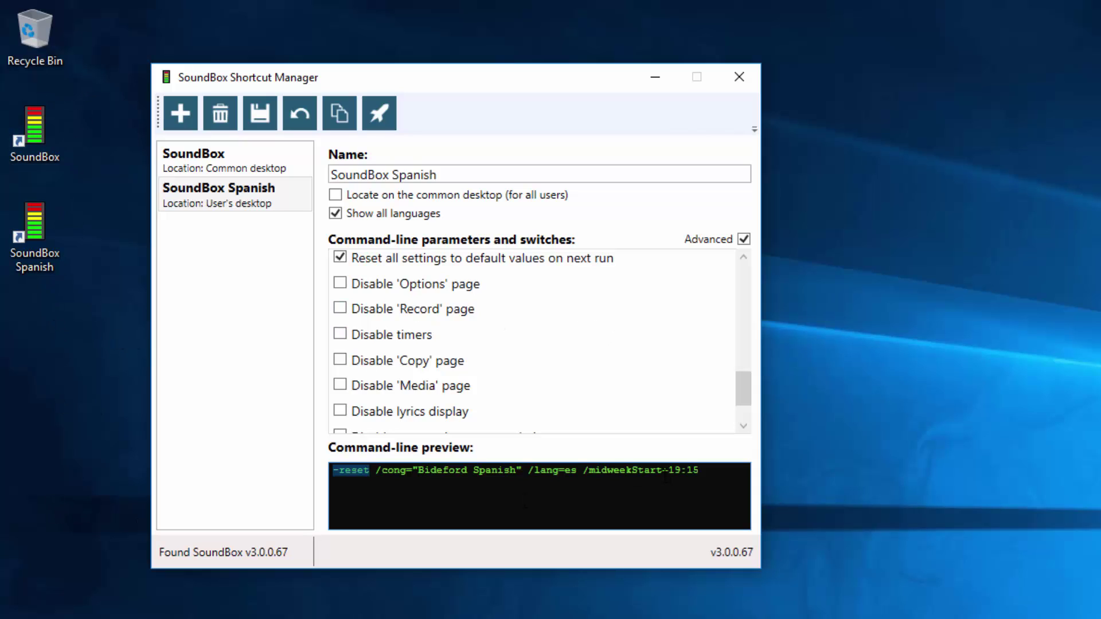
Step: Untick reset-on-next-run, toggle 'Disable Options page' on and off, and scroll back up
click(340, 258)
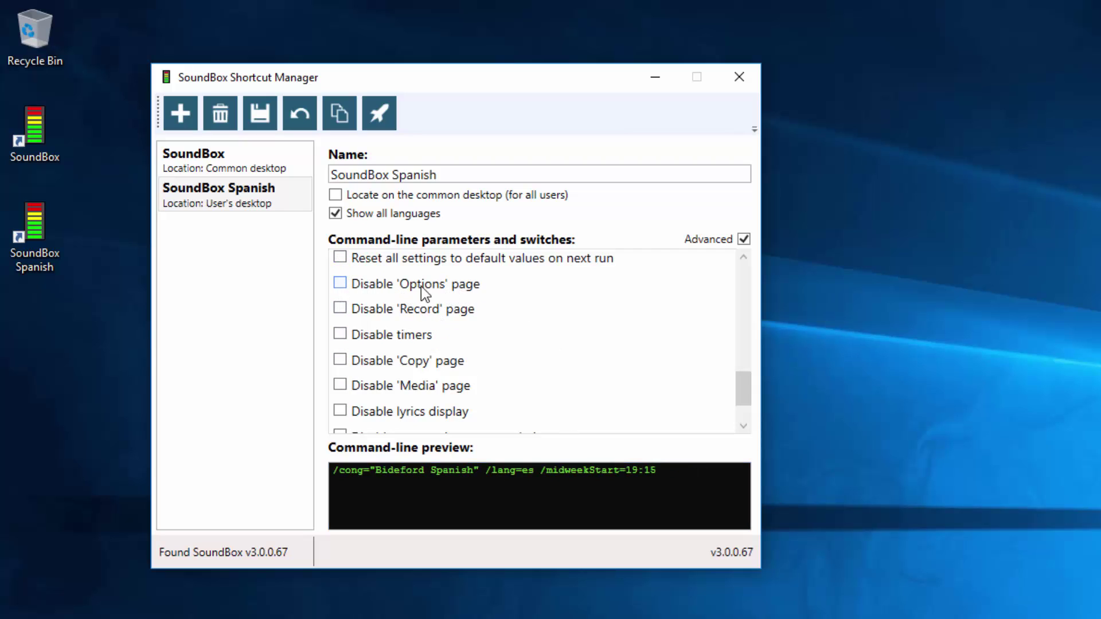
click(347, 290)
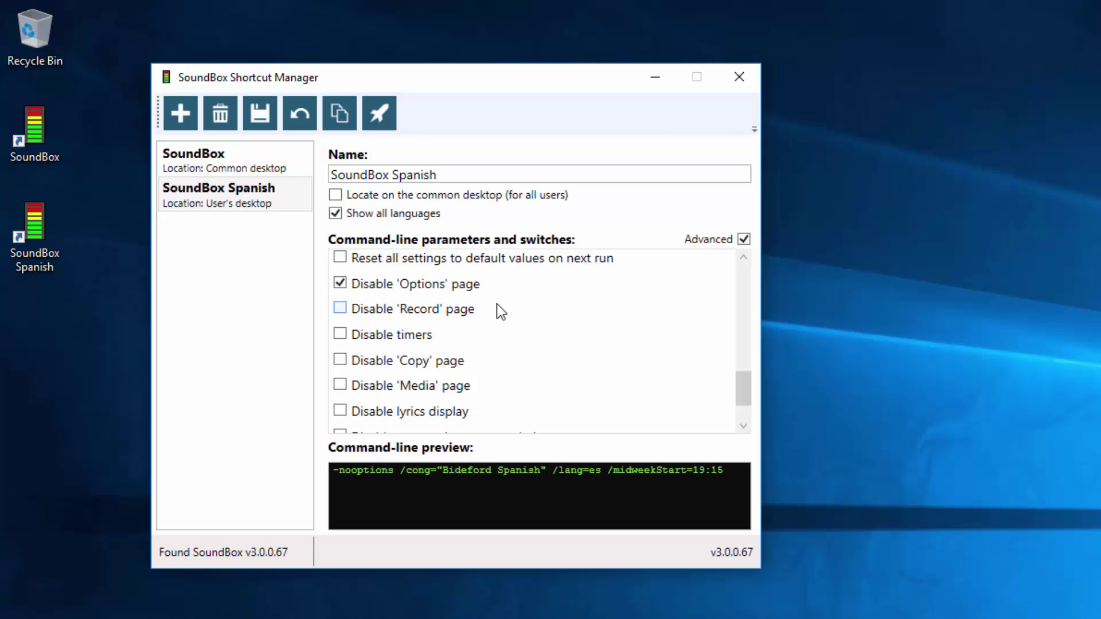
click(344, 284)
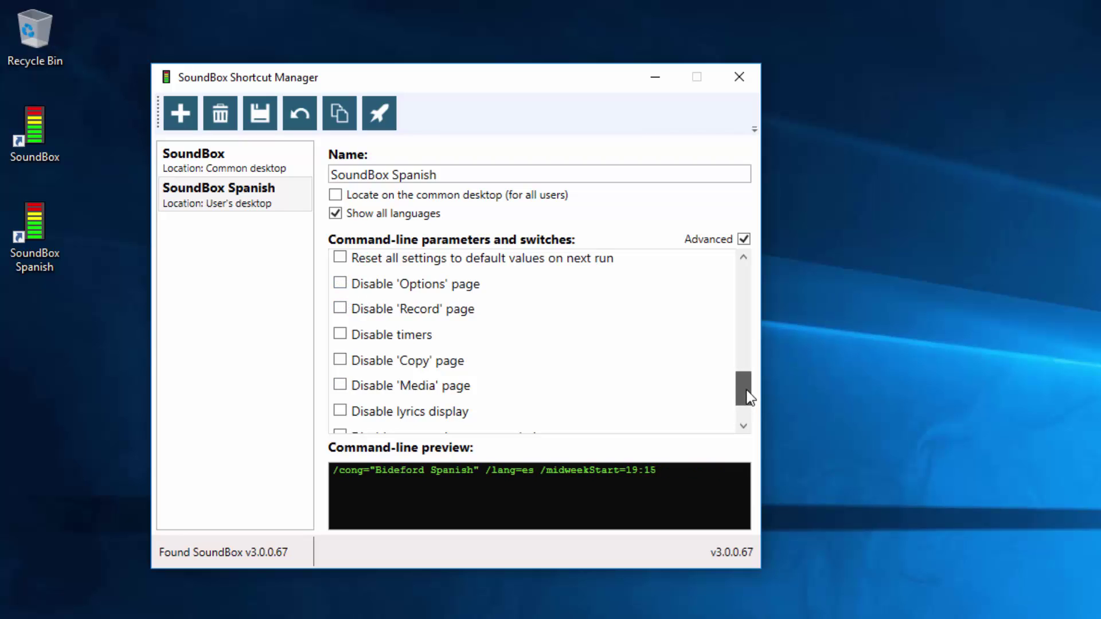
drag(747, 397, 751, 408)
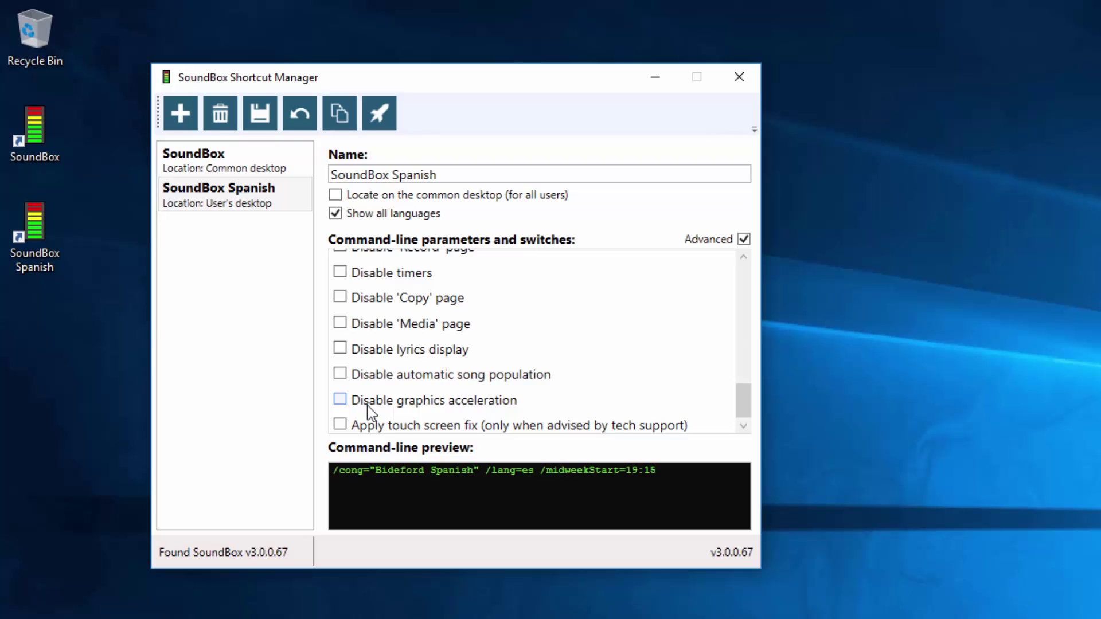
drag(744, 404, 739, 277)
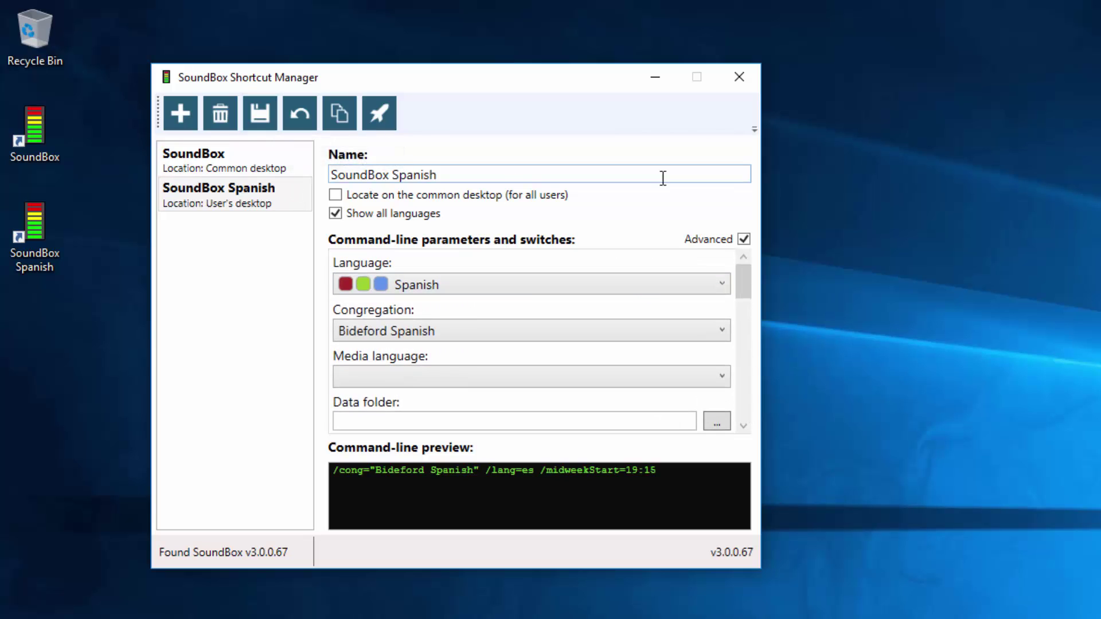
Step: Save the shortcut with command line /cong="Bideford Spanish" /lang=es /midweekStart=19:15
click(262, 112)
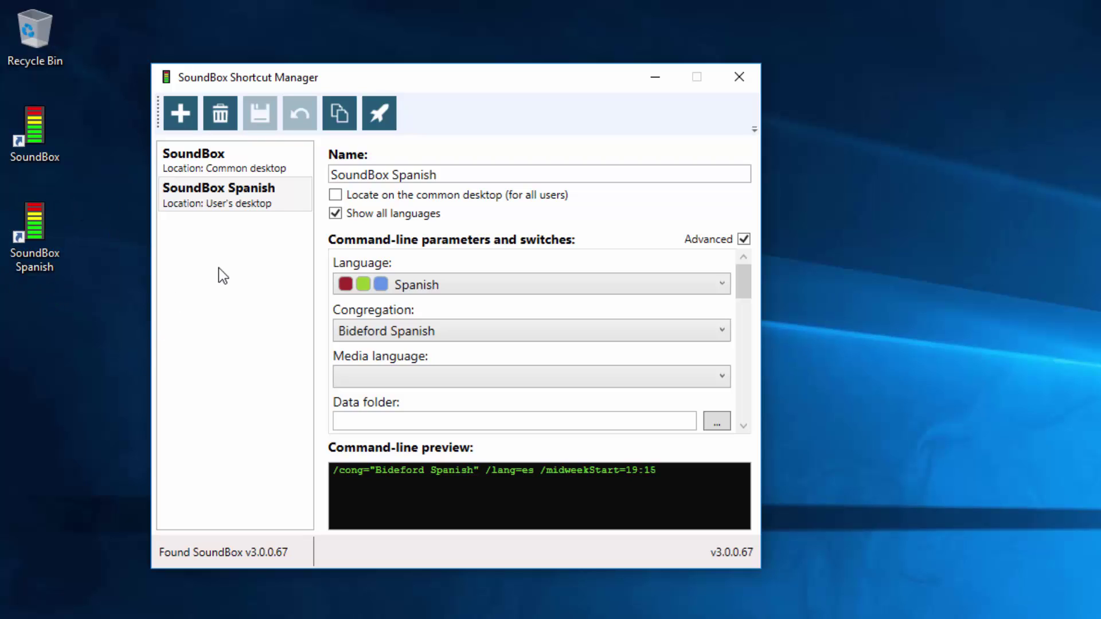
click(341, 117)
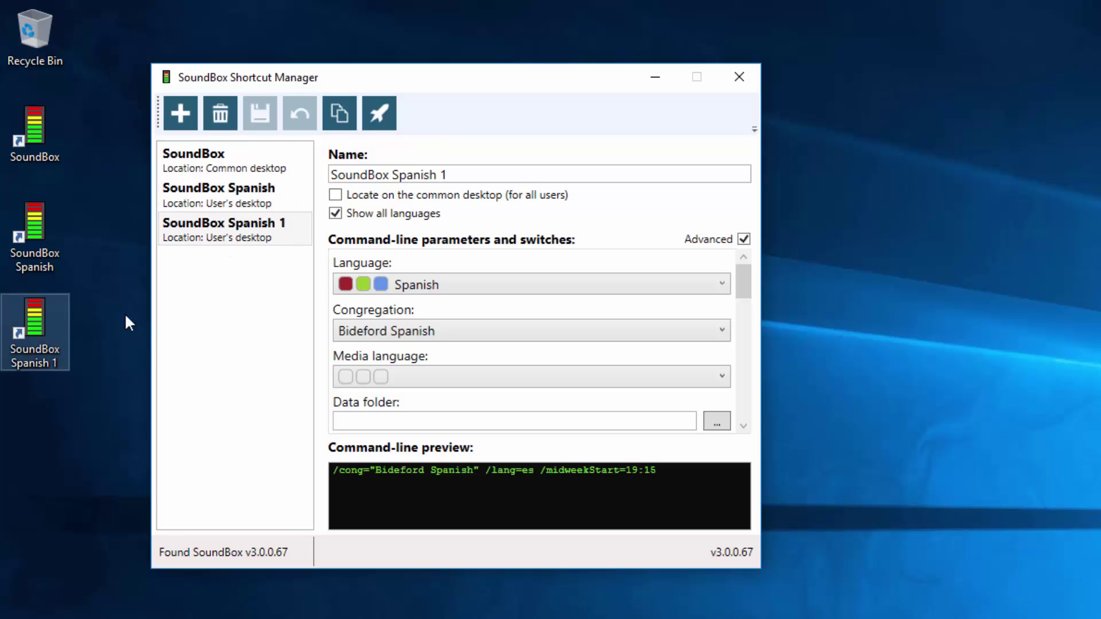
scroll(746, 292, down, 2)
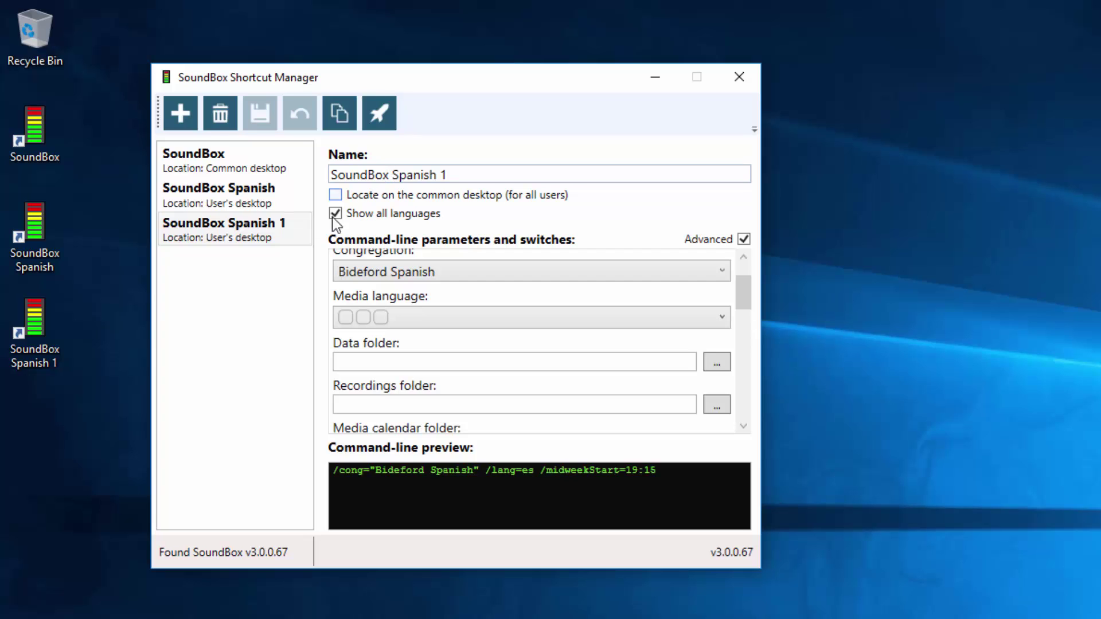
click(219, 115)
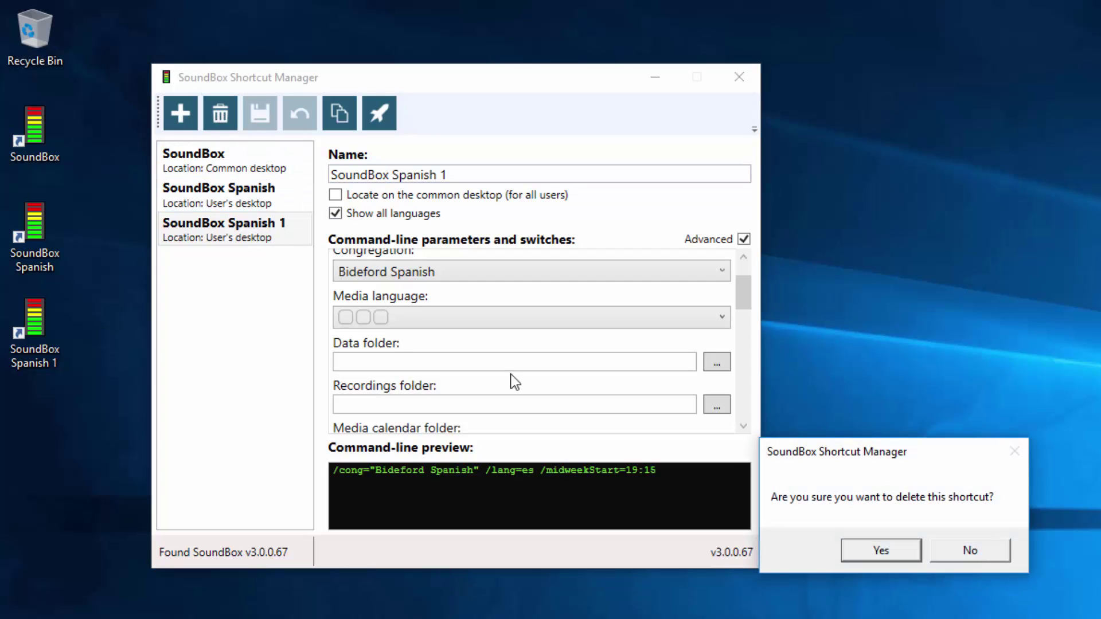
click(886, 551)
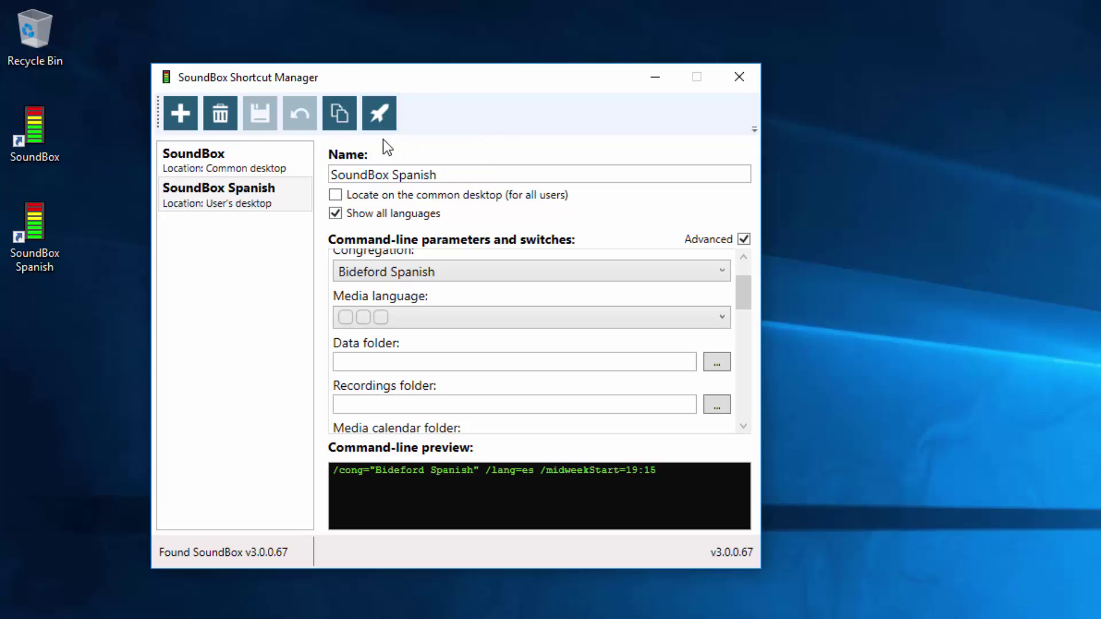
Step: Test-launch SoundBox with the 'SoundBox Spanish' shortcut settings and close the 'Instalar canciones' notice
click(381, 110)
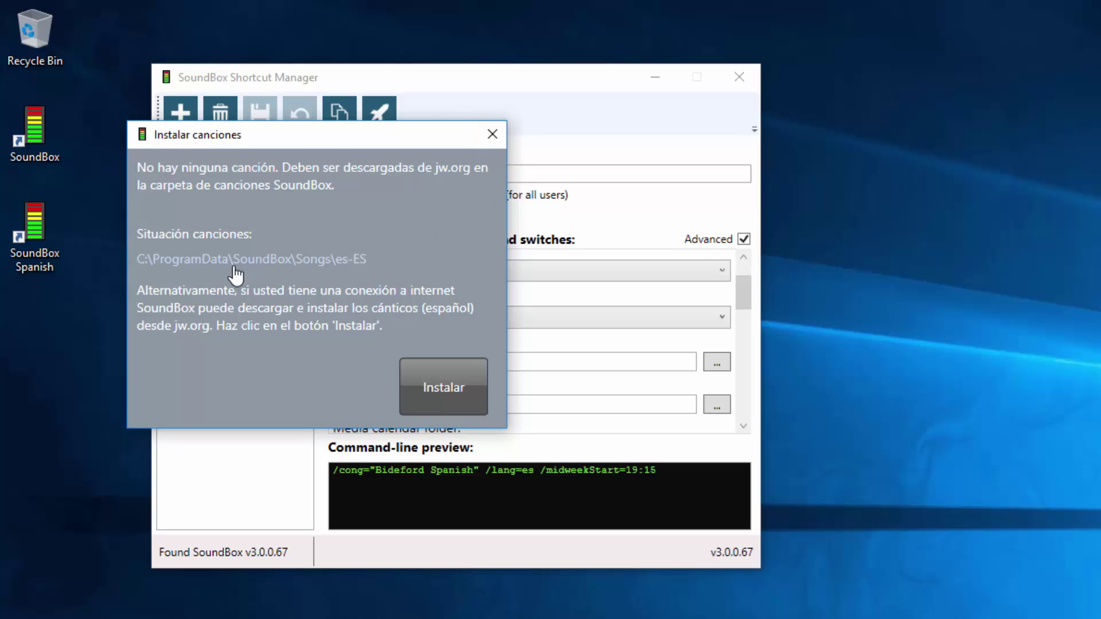
click(489, 137)
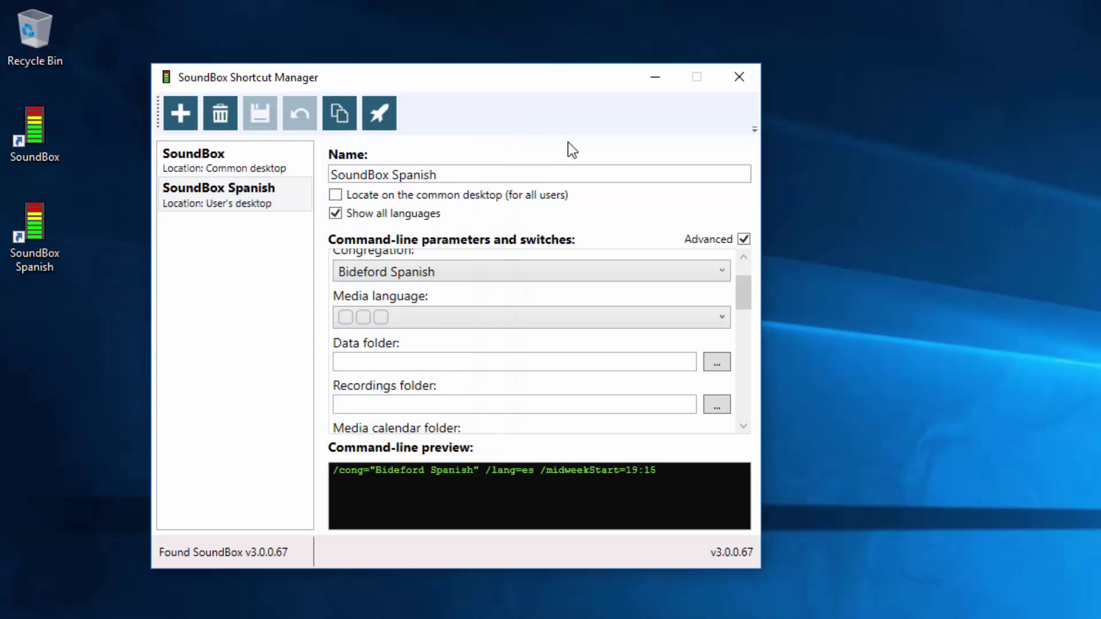